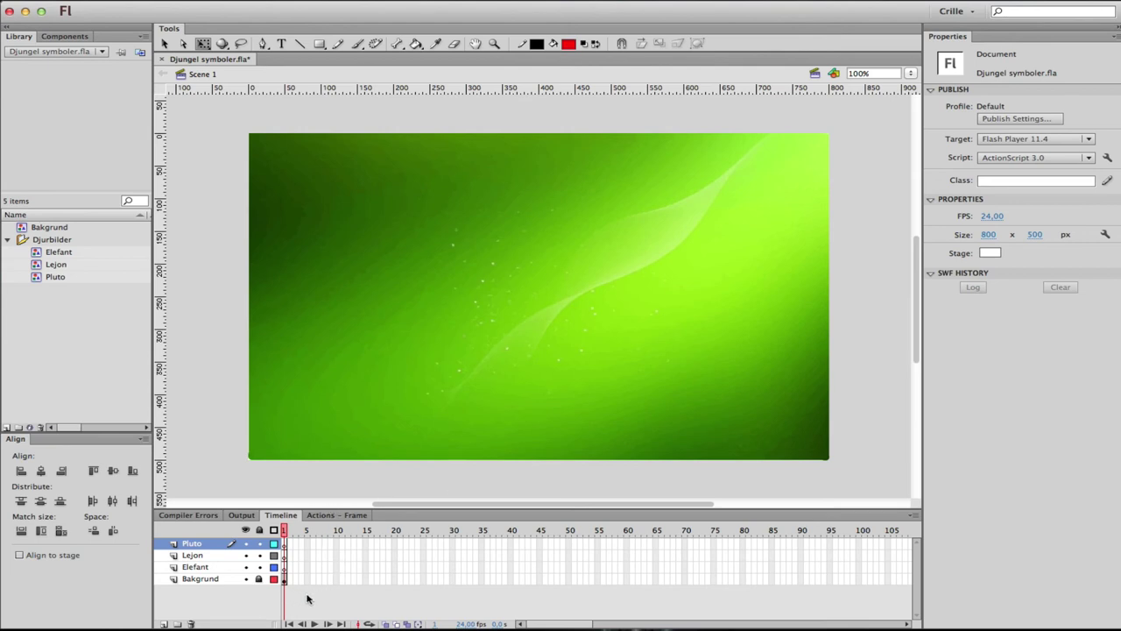
Step: Review the Lejon, Elefant and Bakgrund layers in turn and check the Bakgrund layer's lock and visibility
left_click(192, 555)
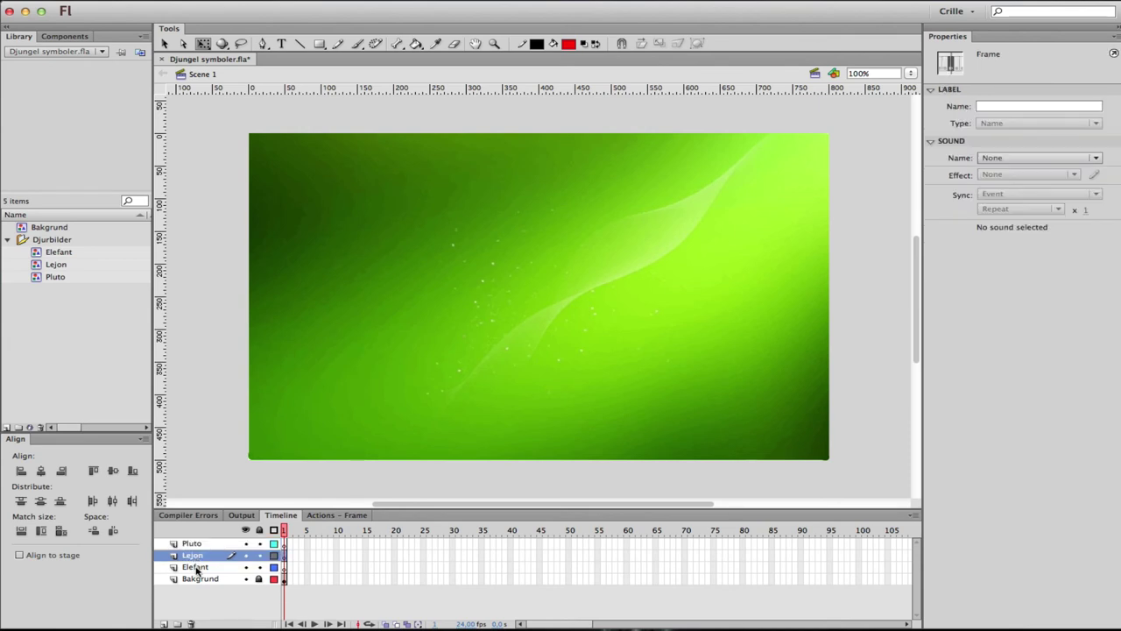
left_click(198, 569)
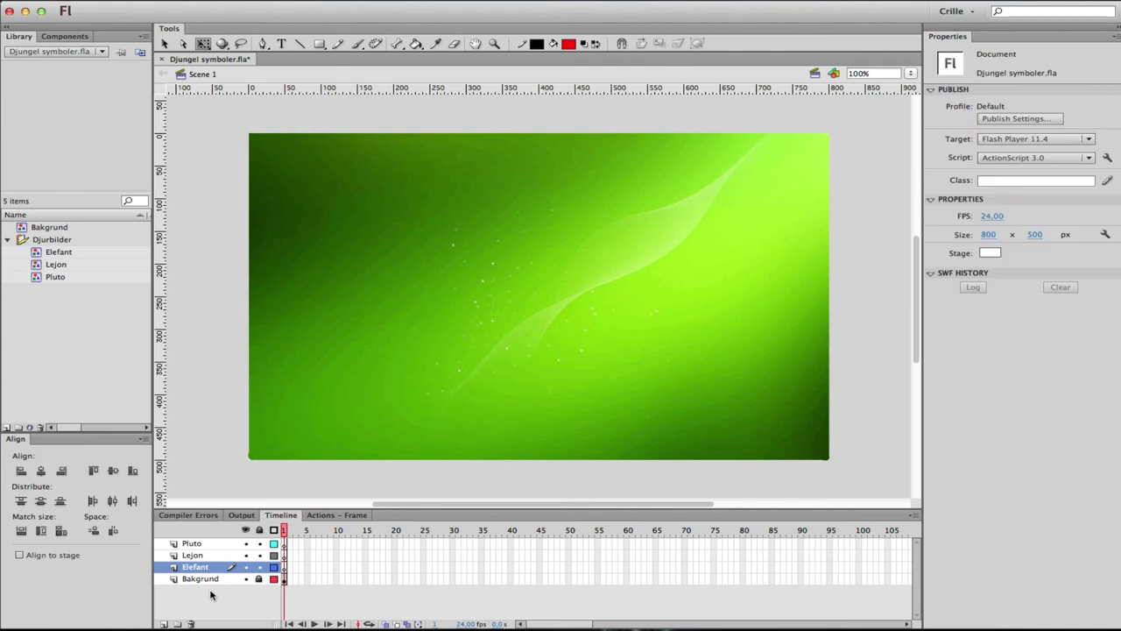
left_click(211, 594)
left_click(205, 579)
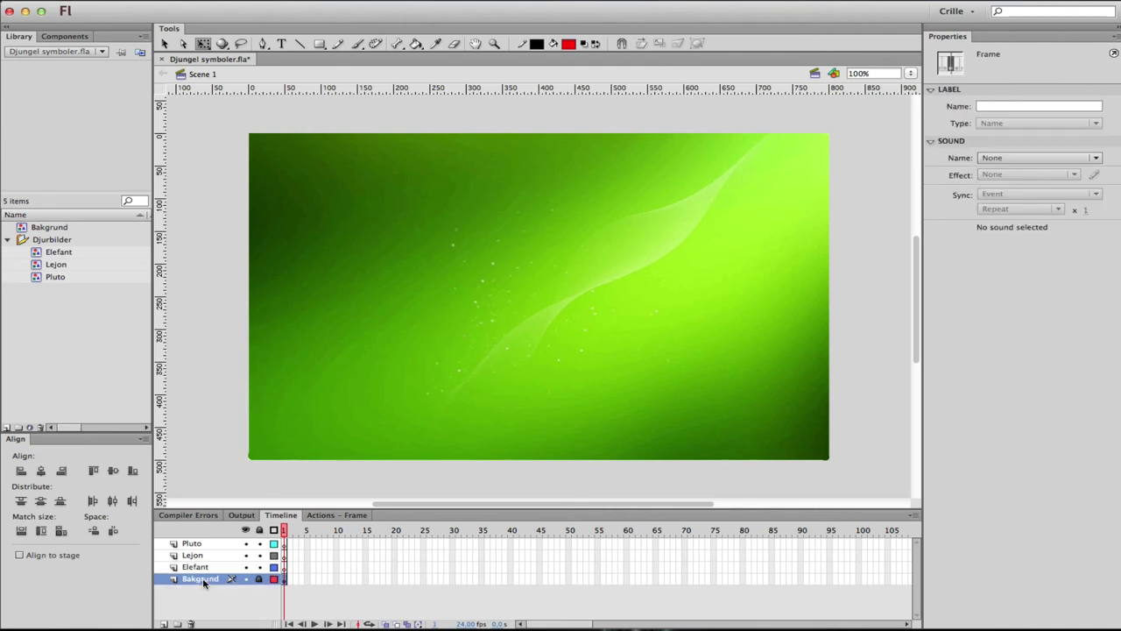
left_click(243, 601)
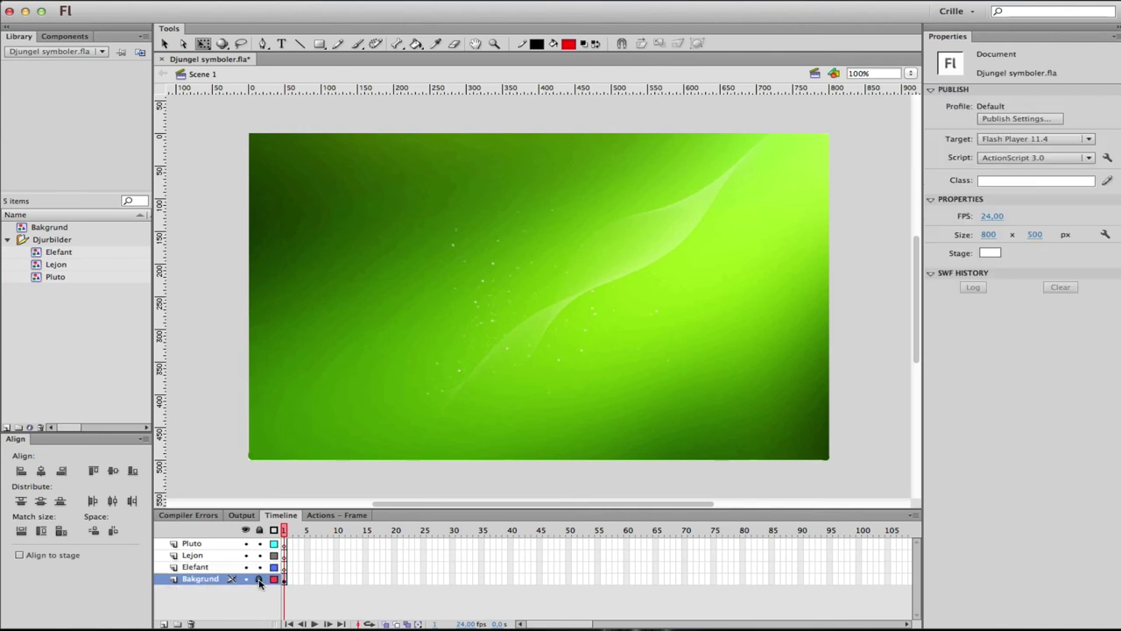
left_click(259, 580)
mouse_move(552, 626)
left_mouse_down()
mouse_move(755, 626)
mouse_move(552, 625)
left_mouse_up()
left_click(245, 579)
left_click(246, 579)
left_click(143, 37)
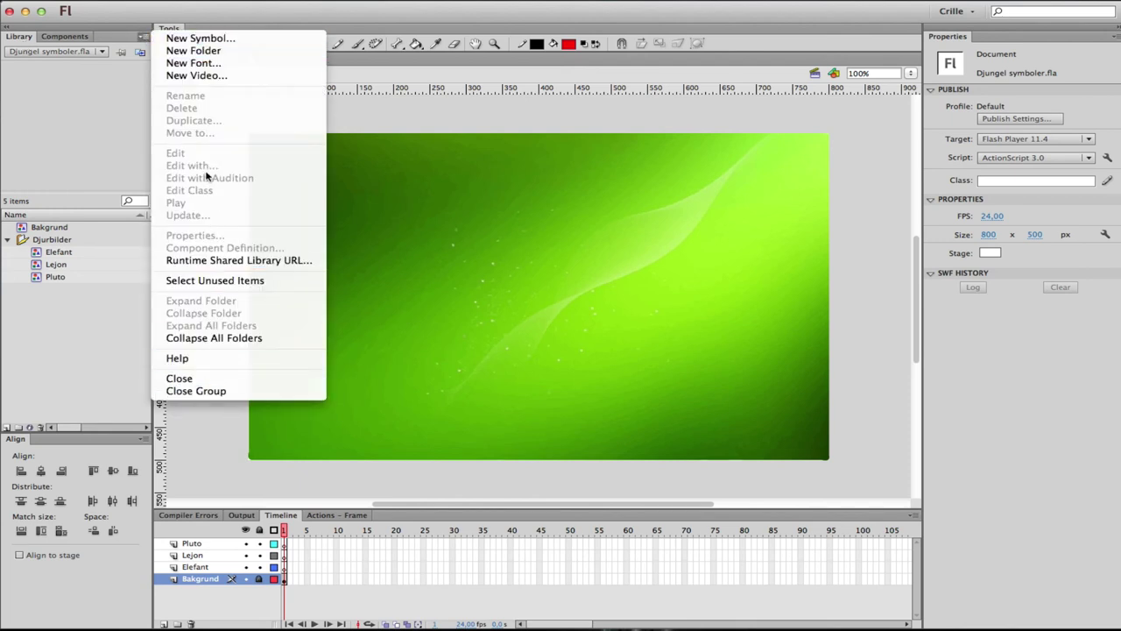
left_click(89, 144)
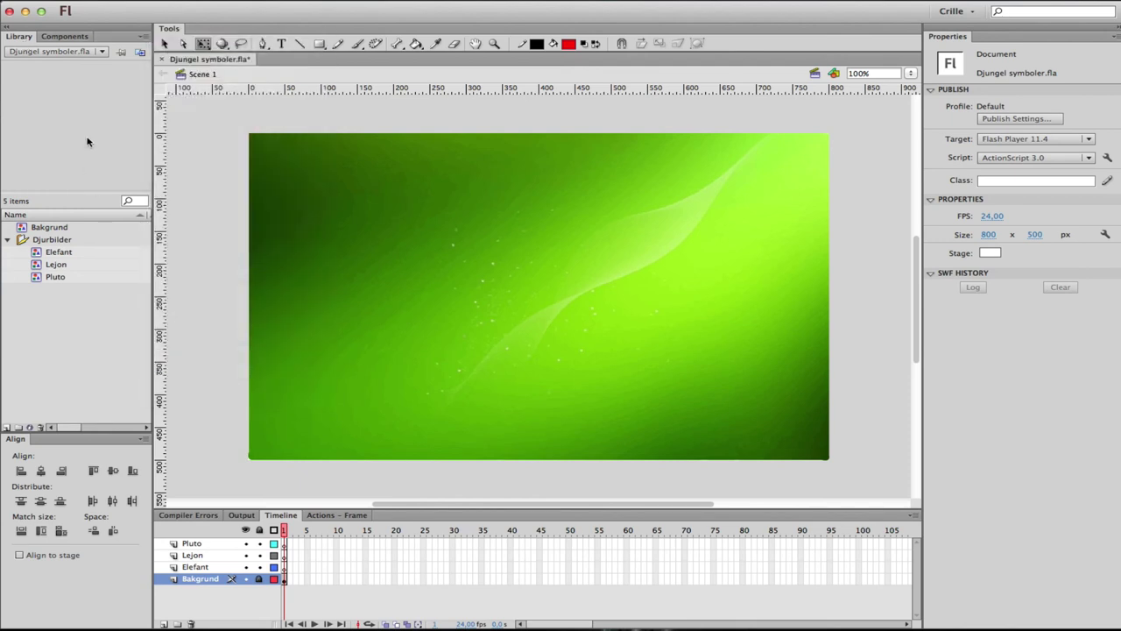
left_click(67, 38)
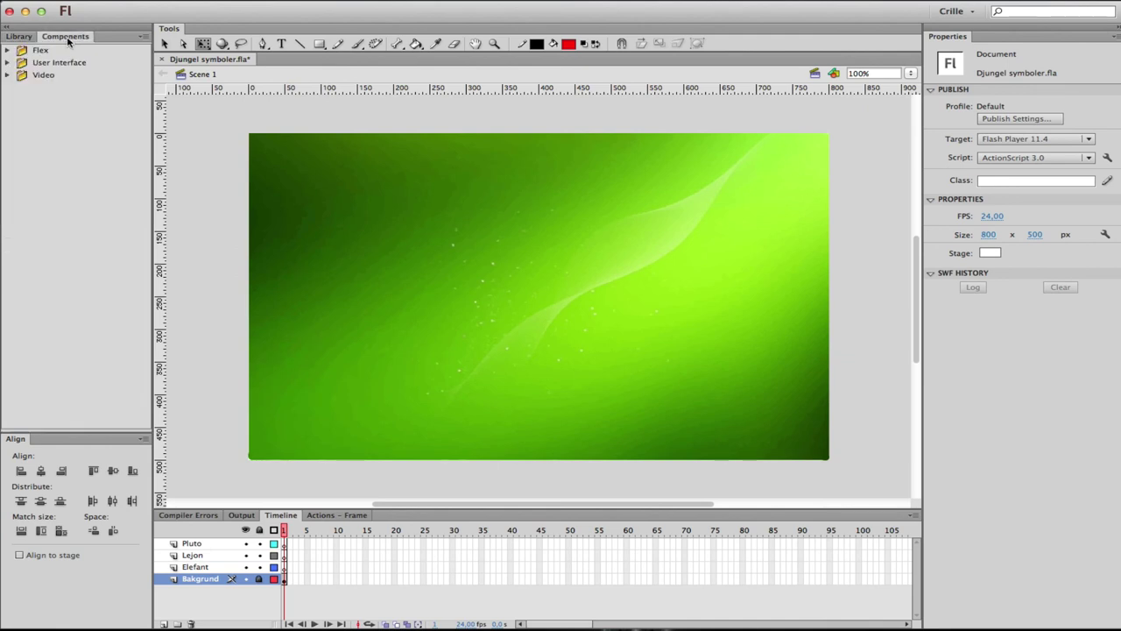
left_click(144, 36)
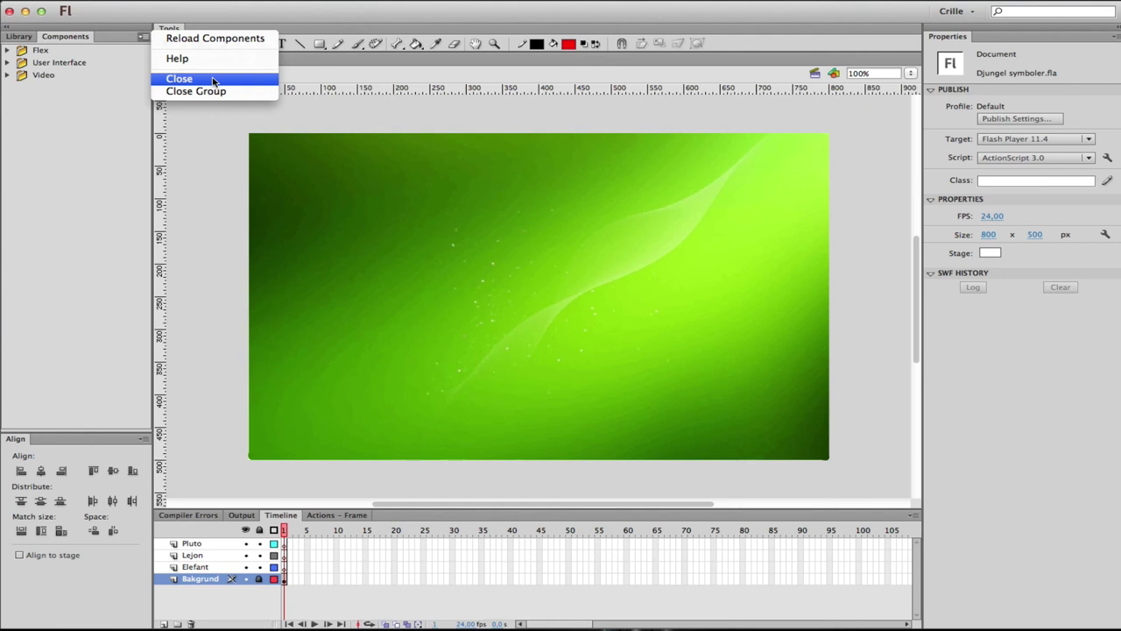
left_click(24, 38)
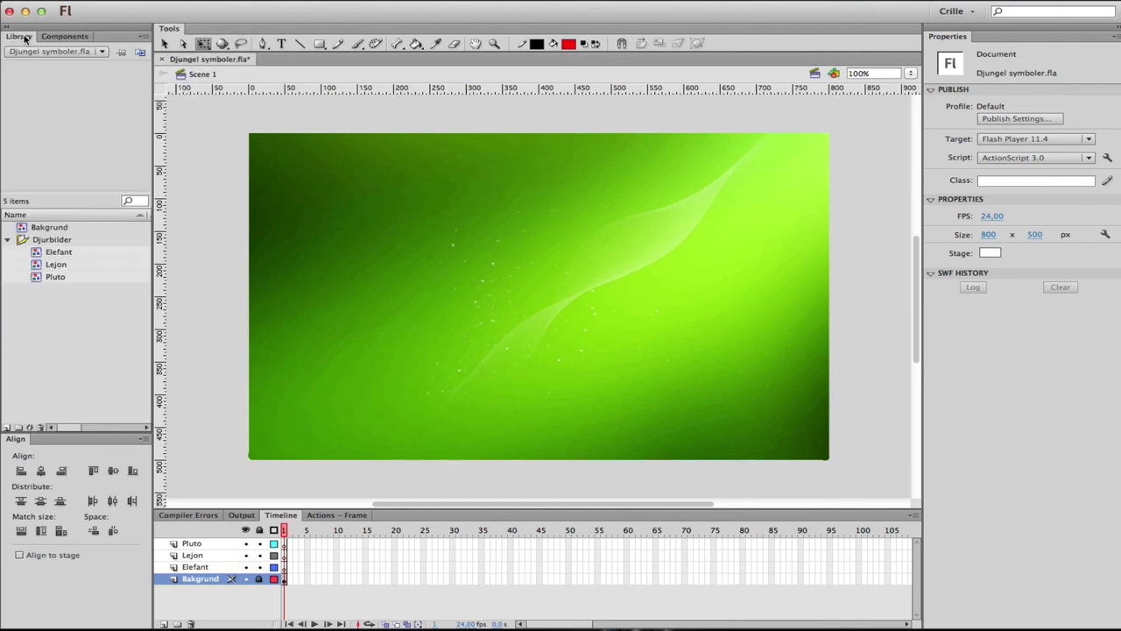
Step: Try the Tiny and Large frame sizes in the timeline and return it to Normal
left_click(915, 515)
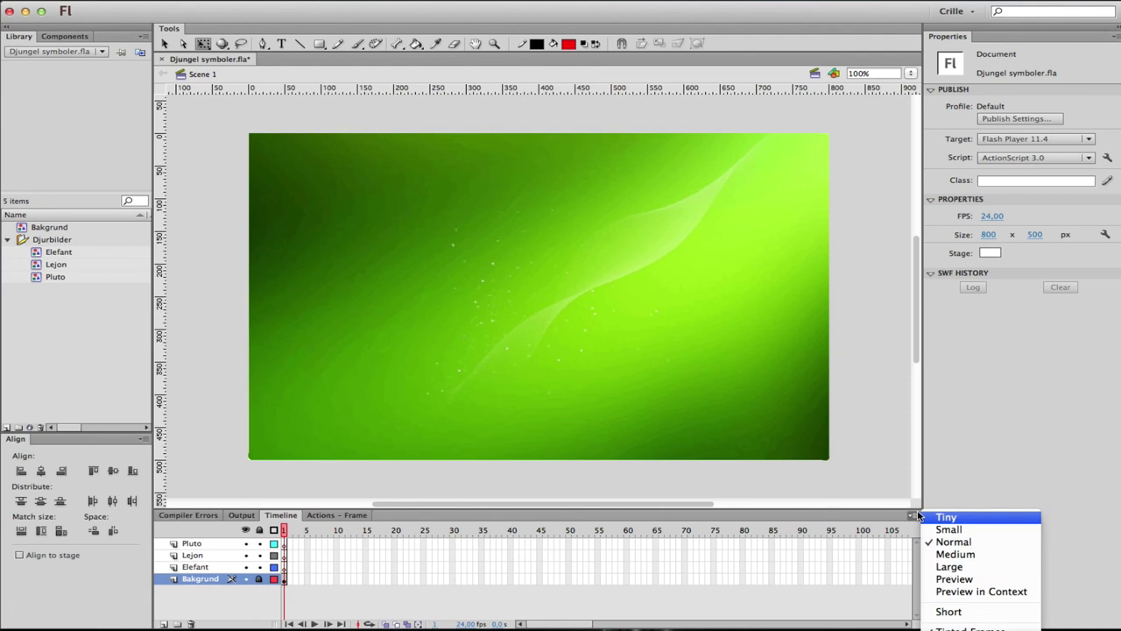
left_click(966, 519)
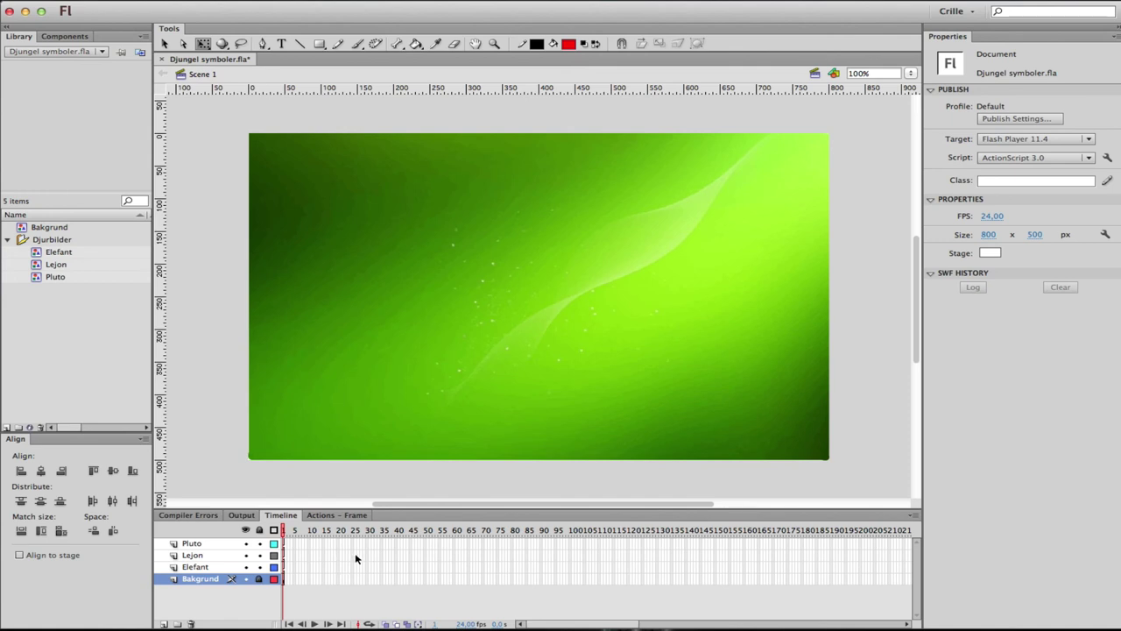
left_click(915, 516)
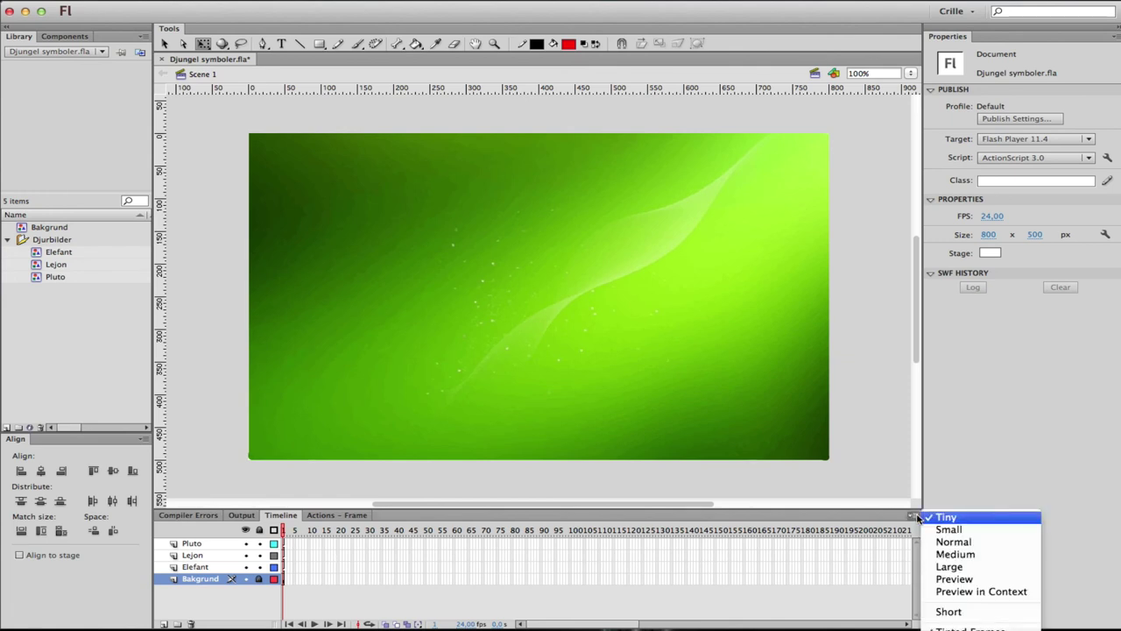
left_click(964, 569)
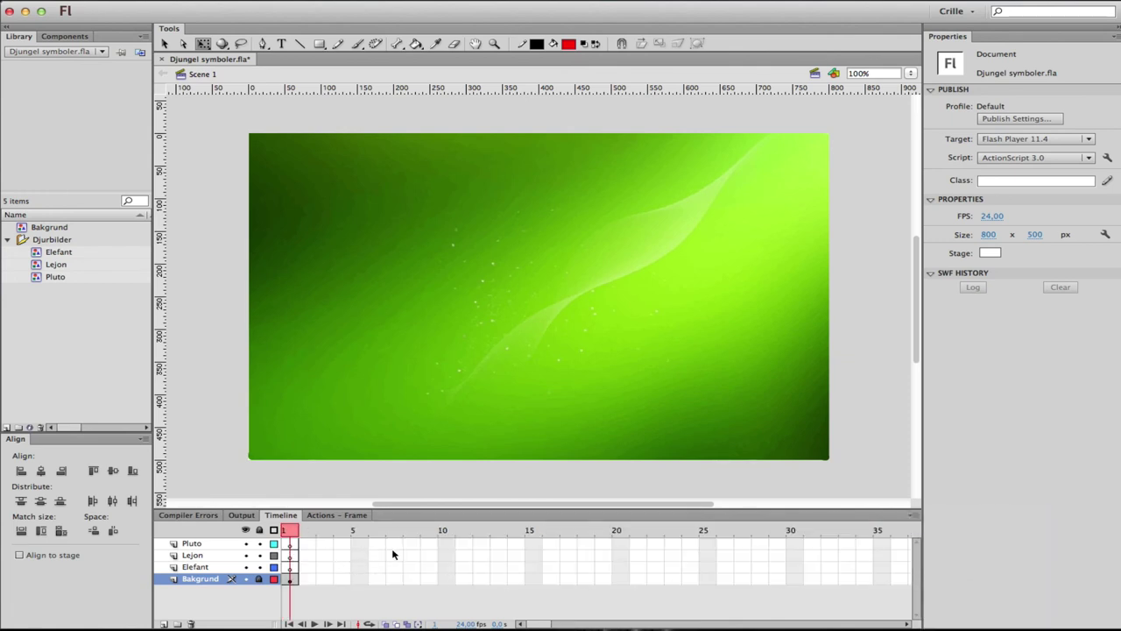
left_click(915, 515)
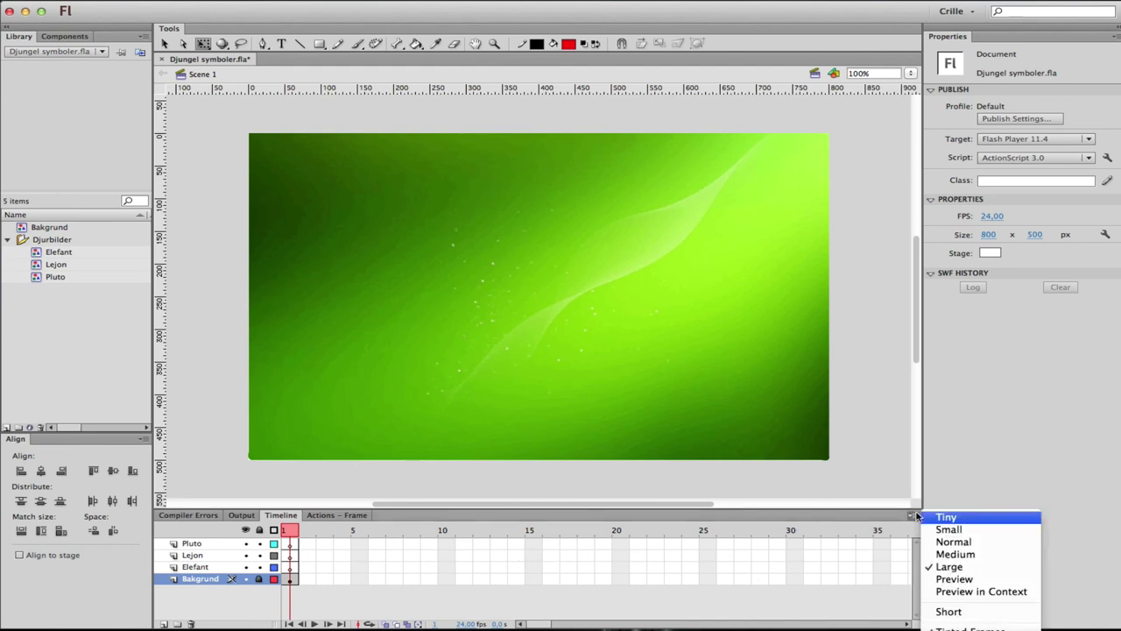
left_click(952, 545)
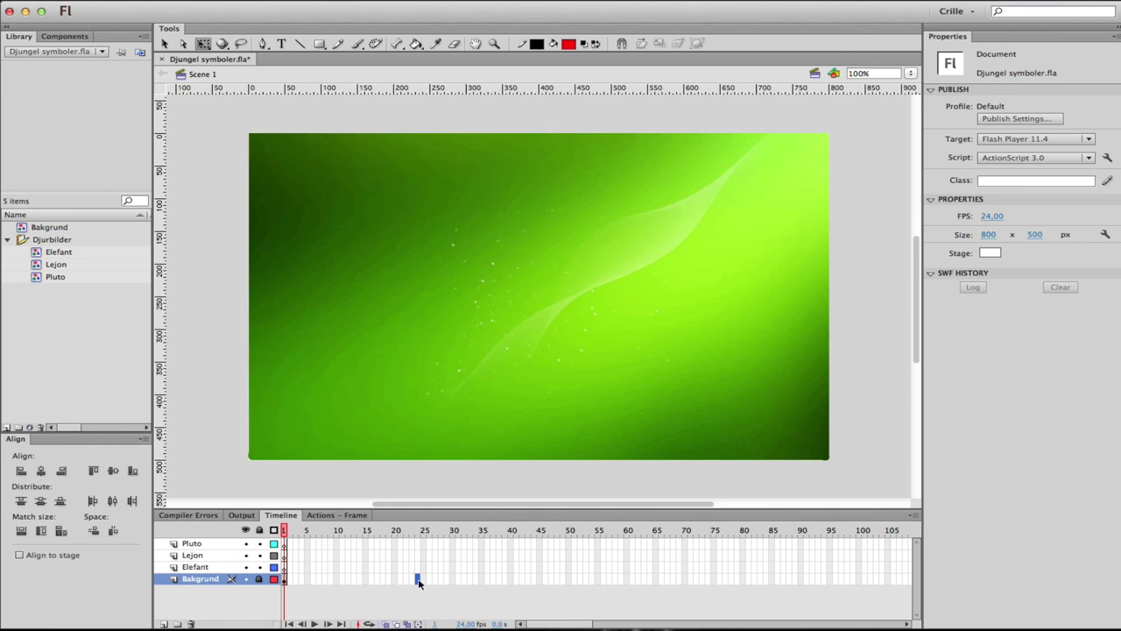
Step: Extend the Bakgrund layer by inserting a frame at frame 120
left_click(556, 579)
left_click(286, 533)
scroll(565, 627, "right", 5)
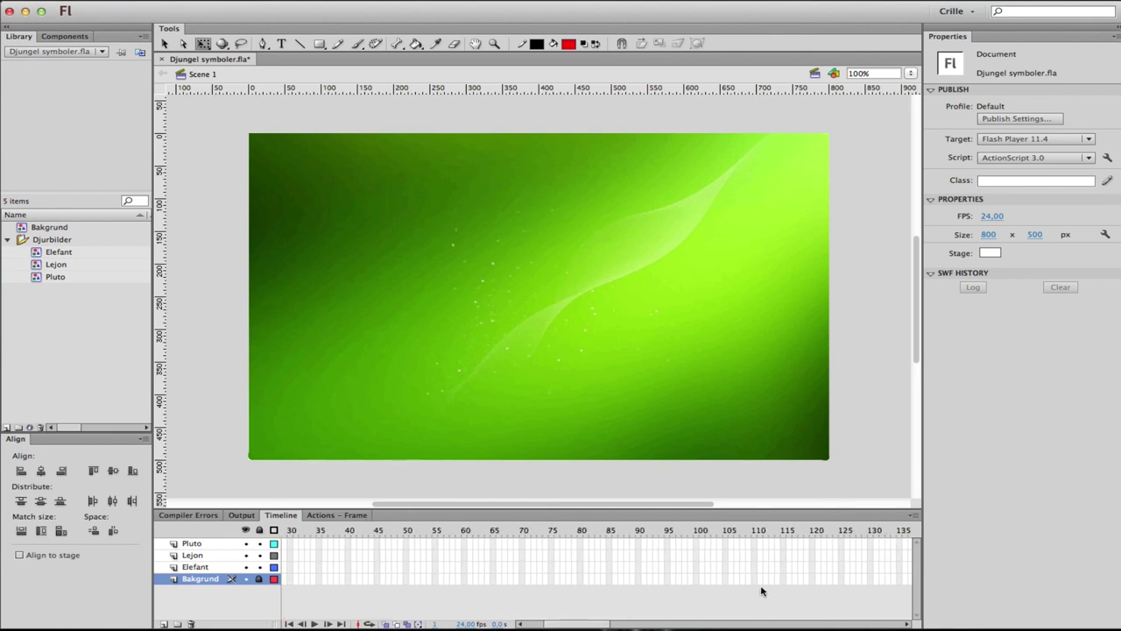
left_click(812, 580)
right_click(813, 581)
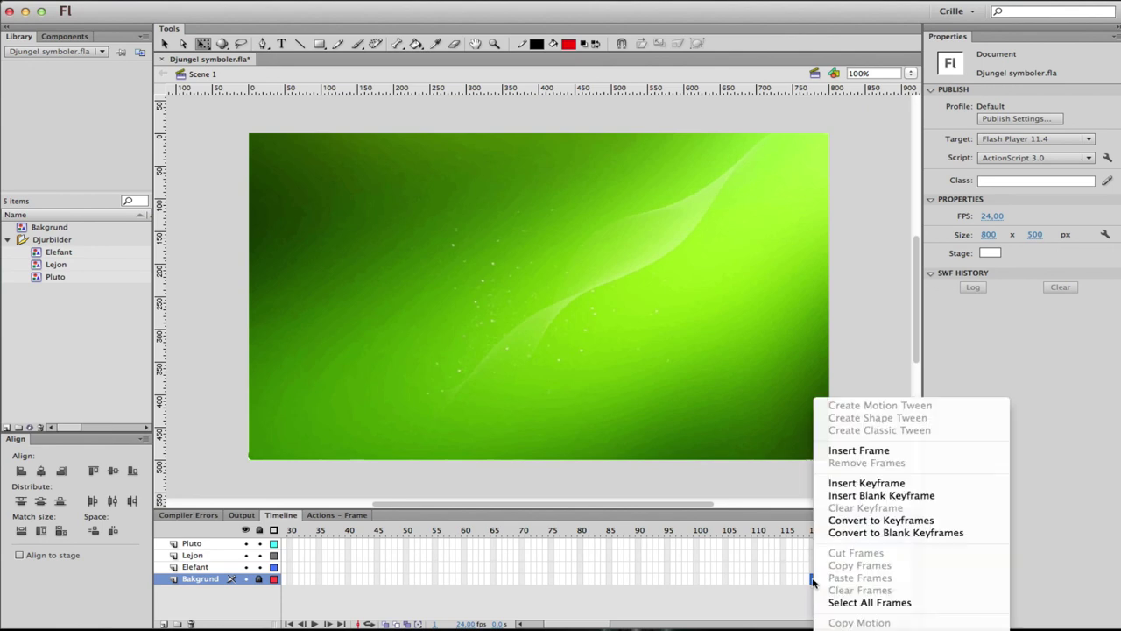
left_click(868, 452)
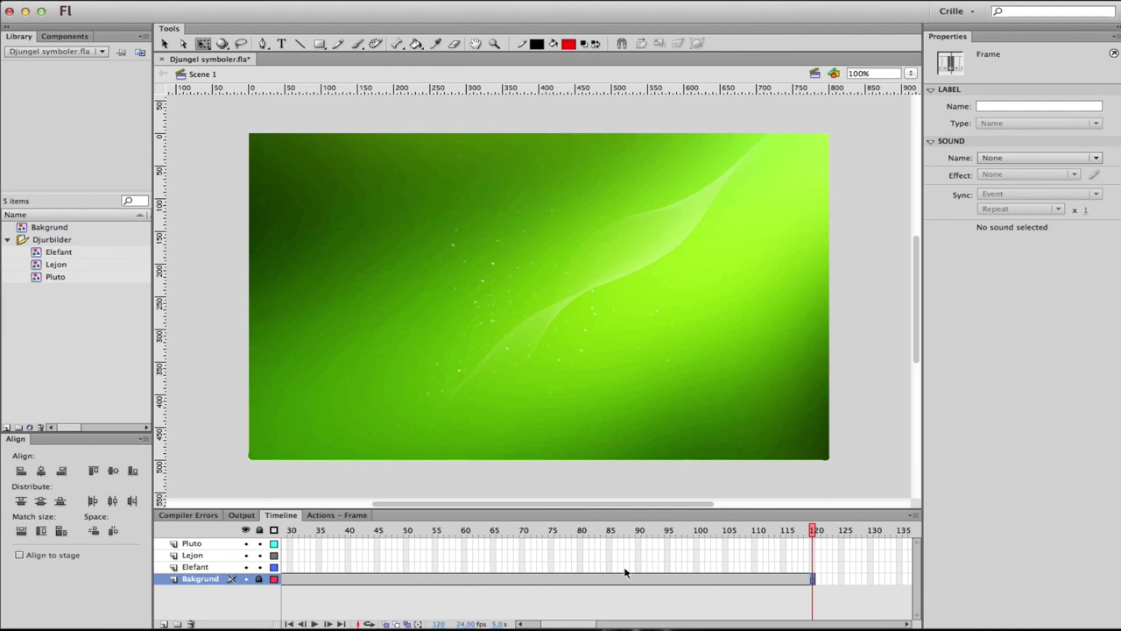
Step: Scrub the playhead through the extended background up to frame 120 and save the document
left_click_drag(815, 532, 479, 521)
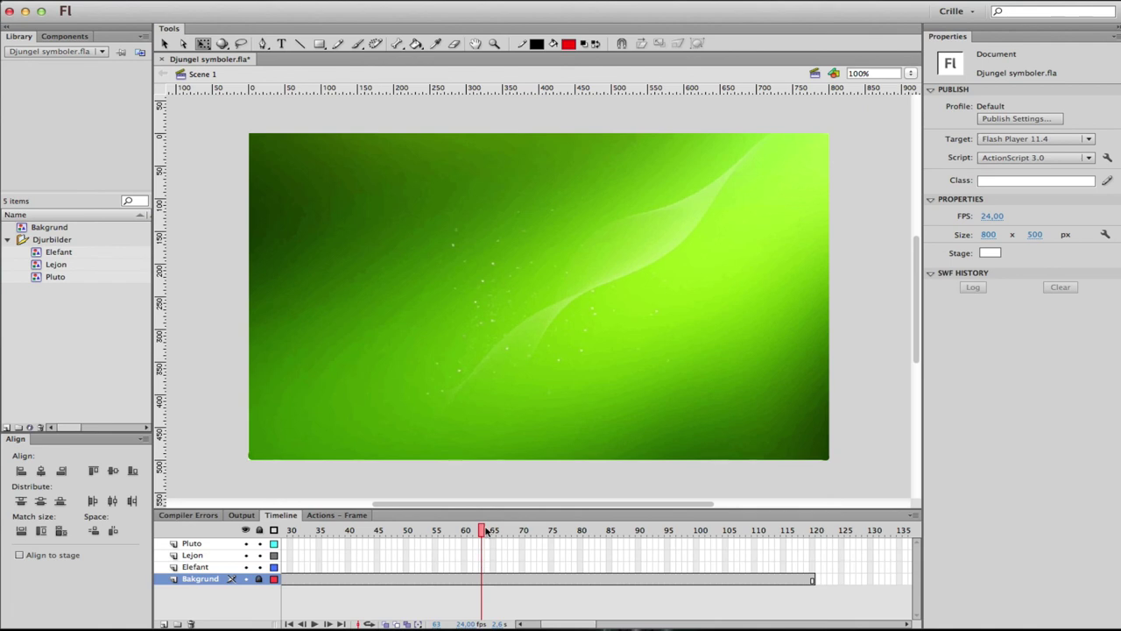
left_click_drag(482, 531, 517, 526)
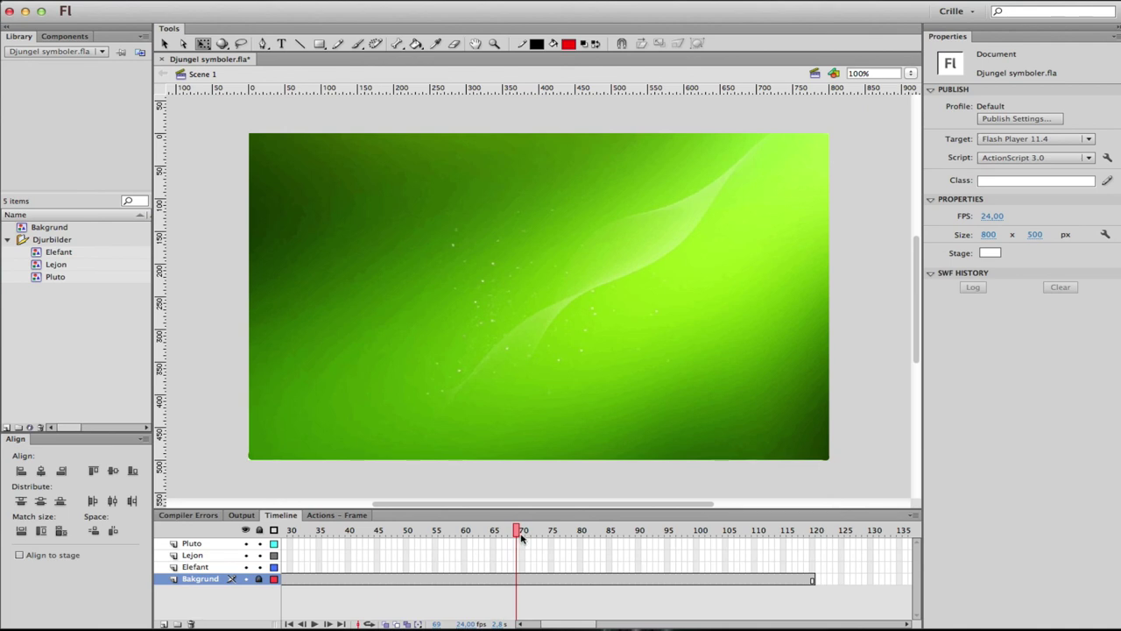
left_click_drag(518, 532, 815, 534)
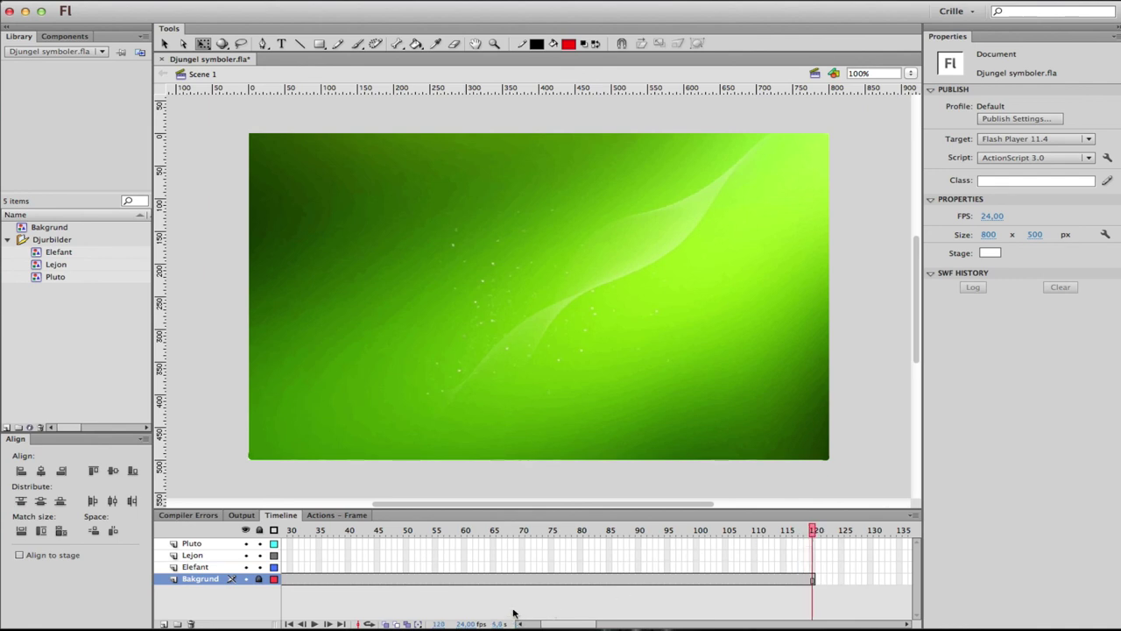
key("super+s")
left_click_drag(812, 538, 803, 536)
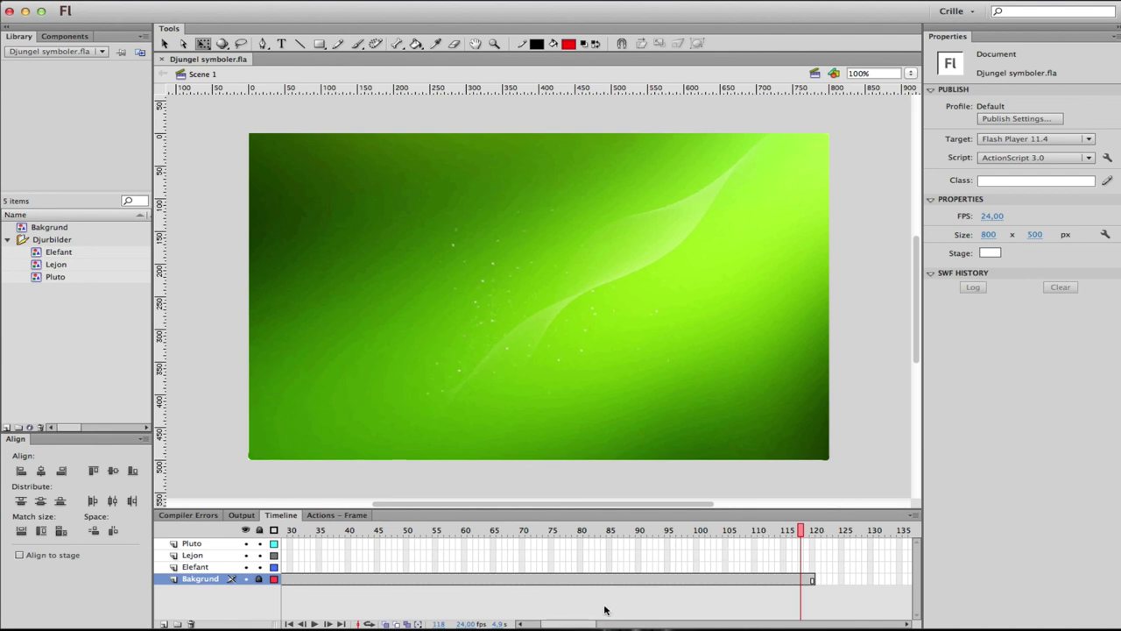
Step: Insert a keyframe at frame 24 on the Pluto layer
scroll(585, 625, "left", 5)
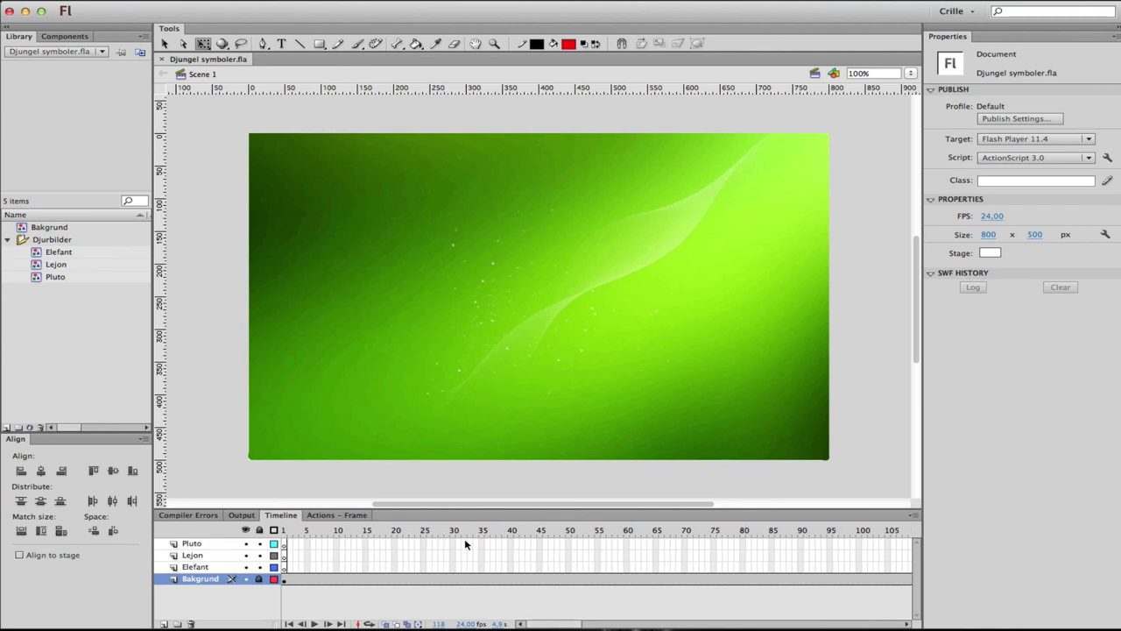
left_click(207, 544)
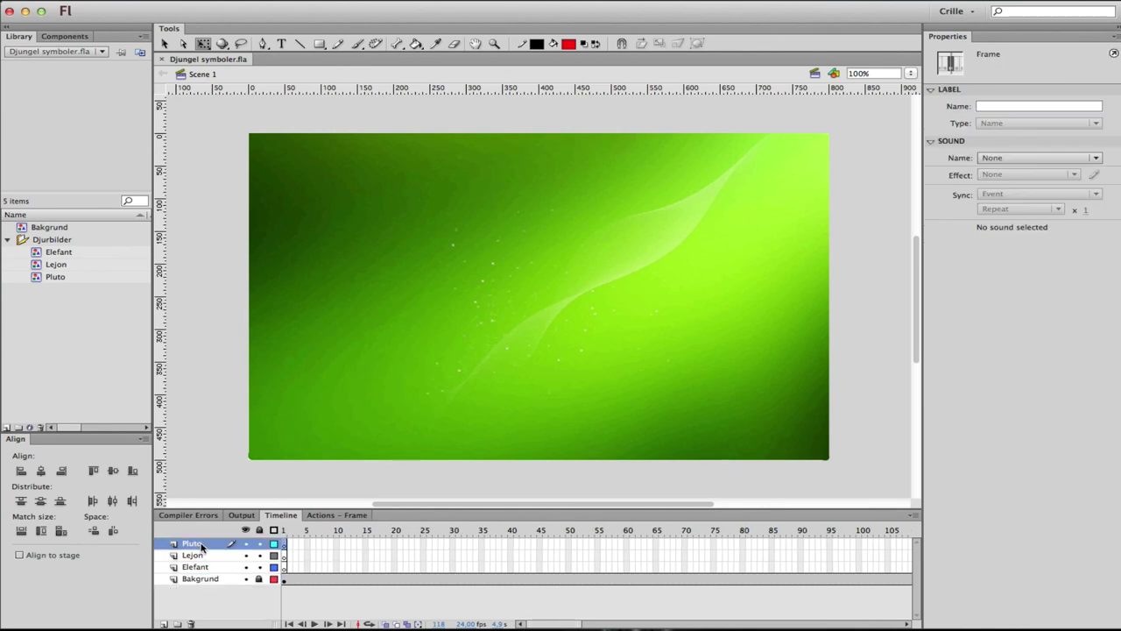
left_click(418, 545)
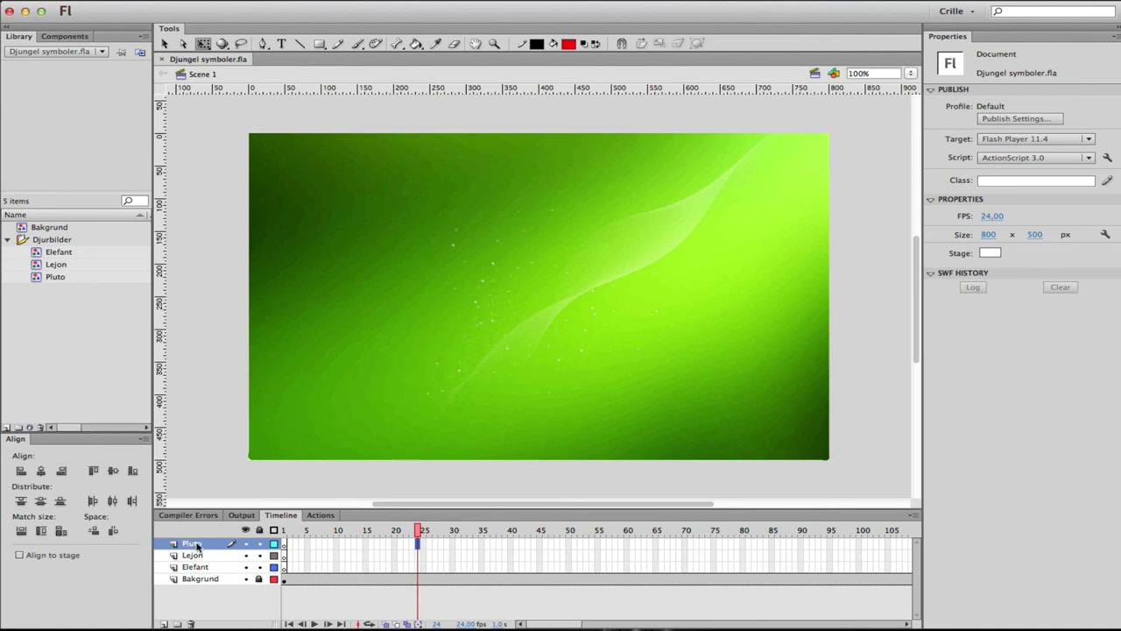
right_click(418, 545)
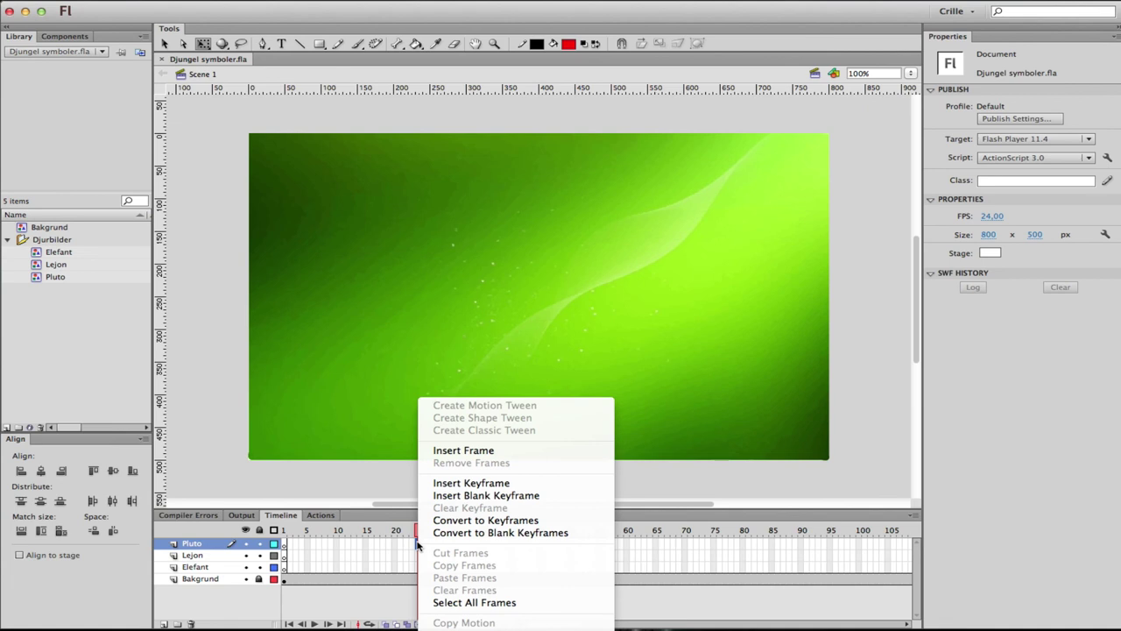
left_click(530, 484)
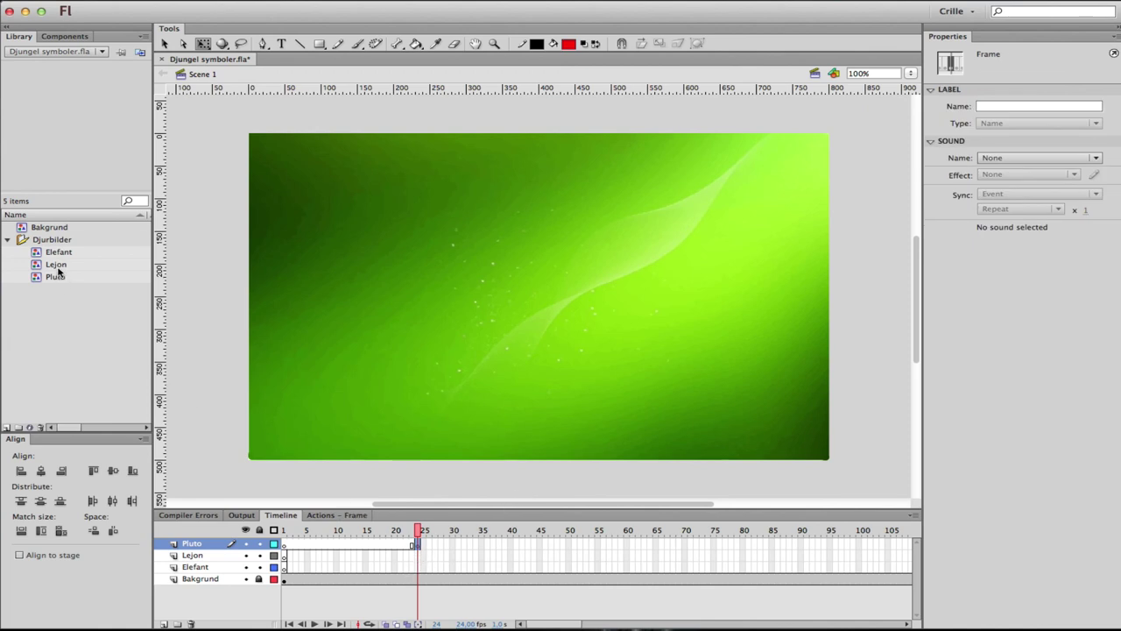
Step: Place the Pluto symbol near the stage's lower-right corner, about X 581, Y 216, and scrub past frame 24 to check it
left_click_drag(55, 276, 741, 357)
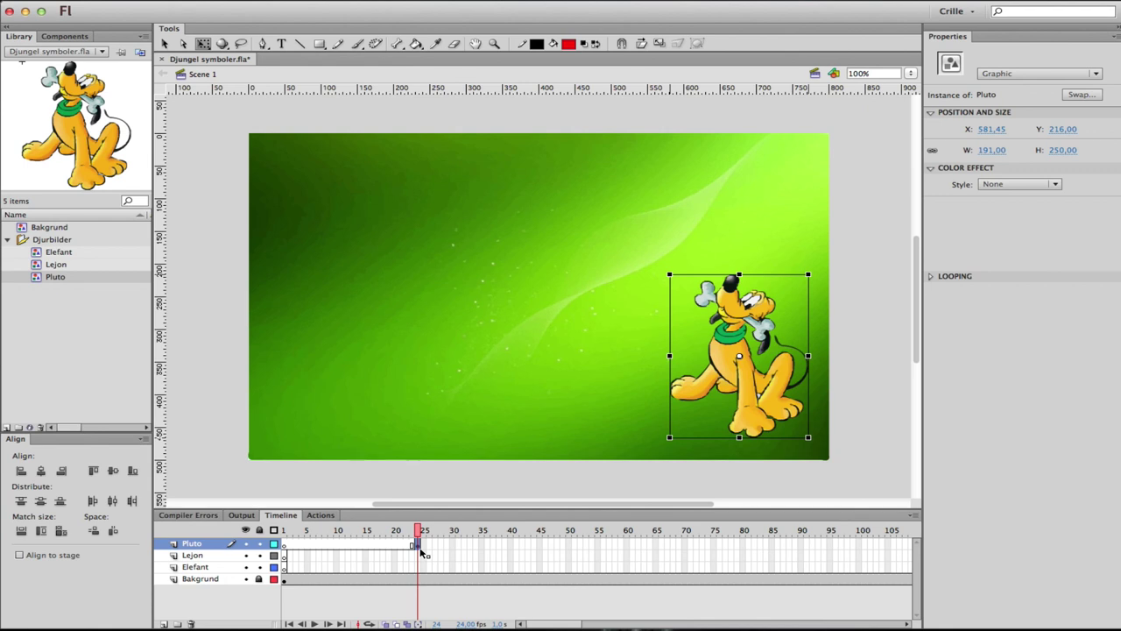
mouse_move(418, 530)
left_mouse_down()
mouse_move(282, 532)
mouse_move(419, 532)
left_mouse_up()
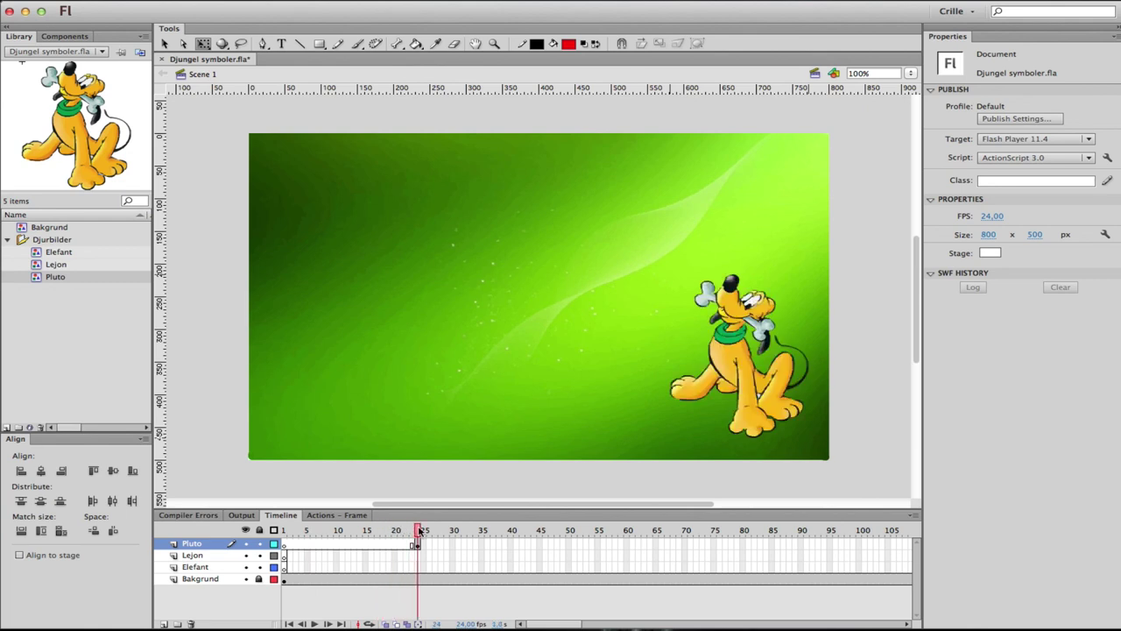
mouse_move(420, 532)
left_mouse_down()
mouse_move(448, 532)
mouse_move(430, 531)
left_mouse_up()
left_click_drag(436, 530, 465, 530)
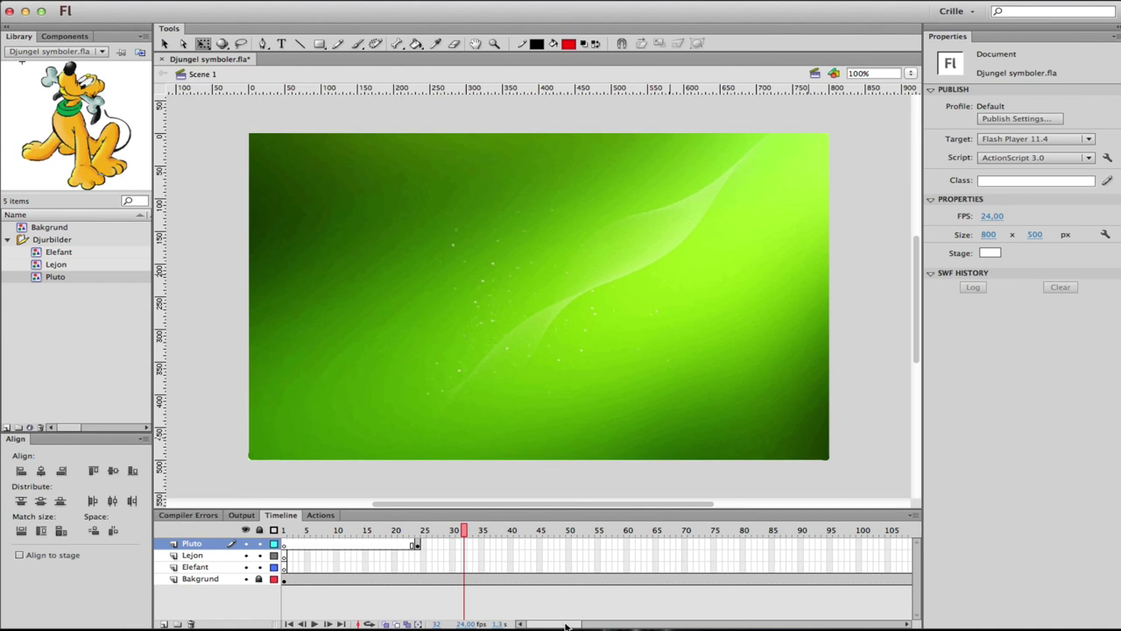
Step: Extend the Pluto layer by inserting a frame at frame 120
scroll(565, 624, "right", 6)
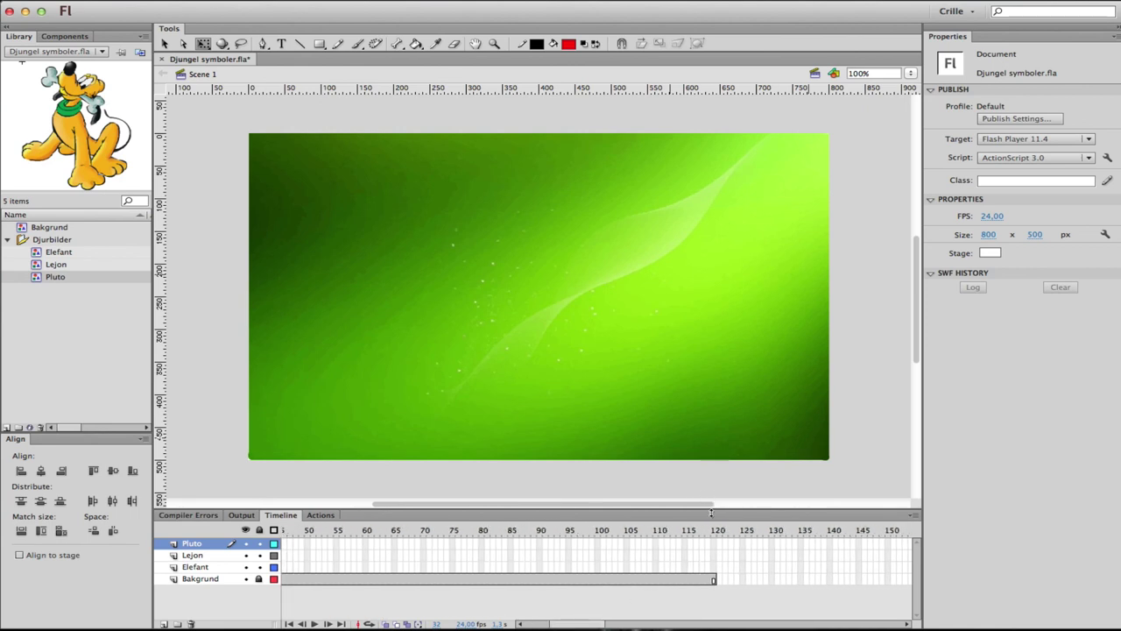
left_click(715, 545)
right_click(715, 545)
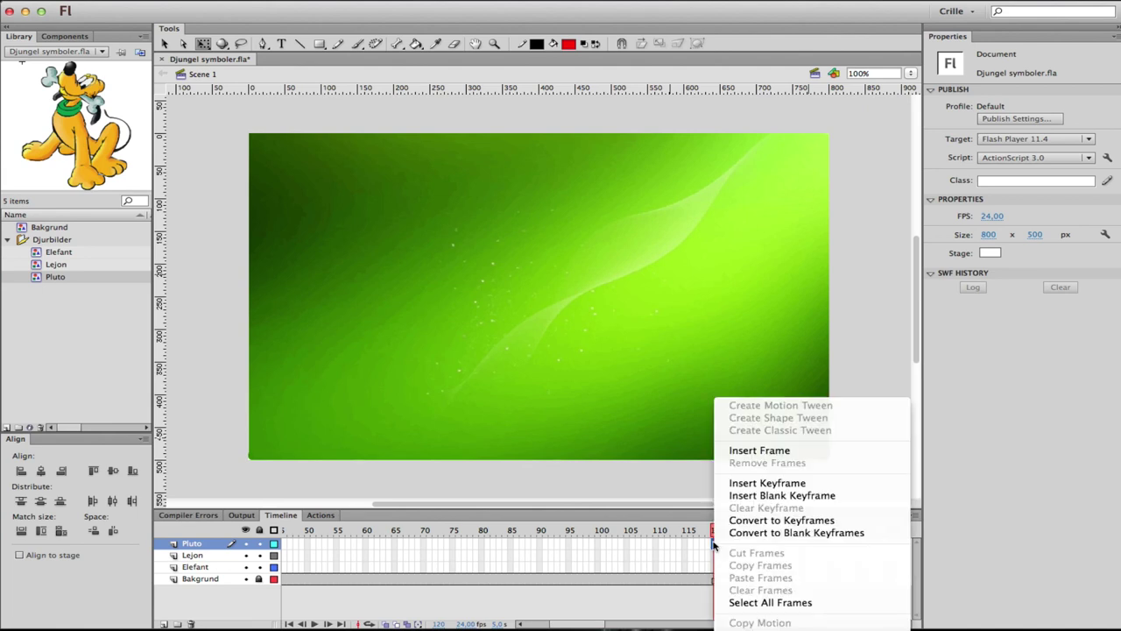
left_click(771, 450)
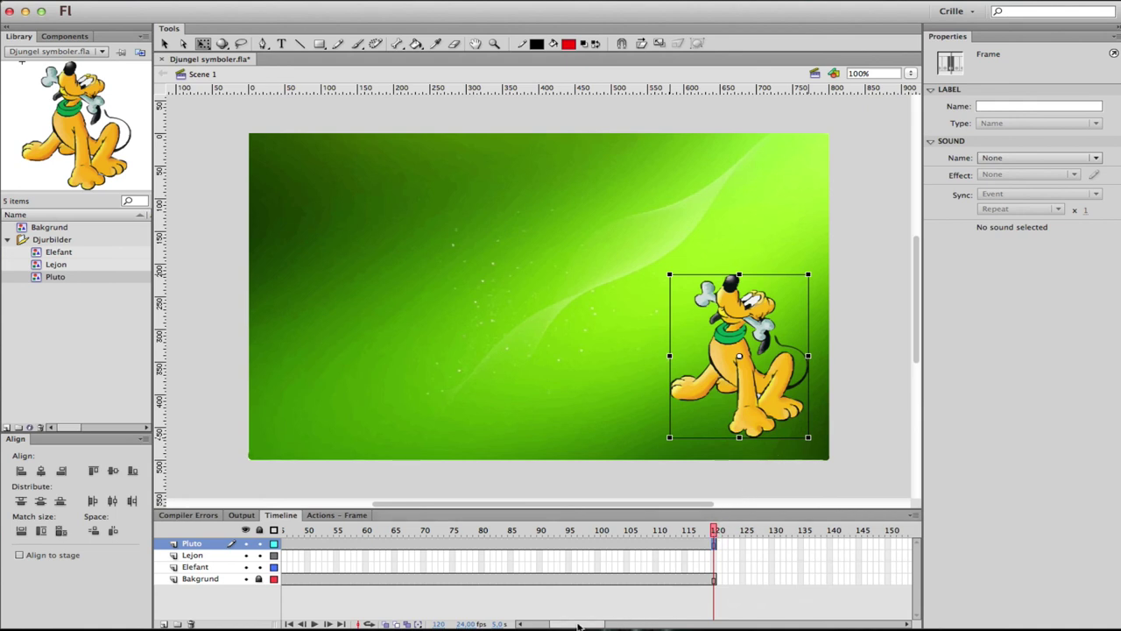
Step: Scrub the playhead from the start to frame 74 to check when Pluto appears
mouse_move(559, 624)
left_mouse_down()
mouse_move(526, 625)
mouse_move(542, 626)
left_mouse_up()
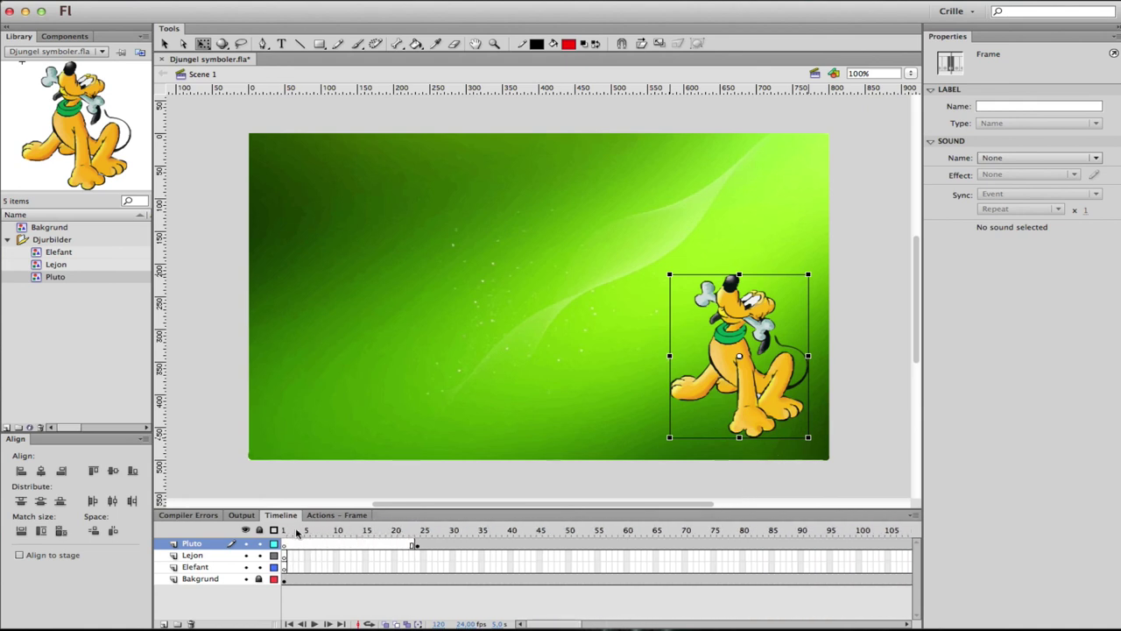
left_click(289, 531)
left_click_drag(289, 531, 707, 523)
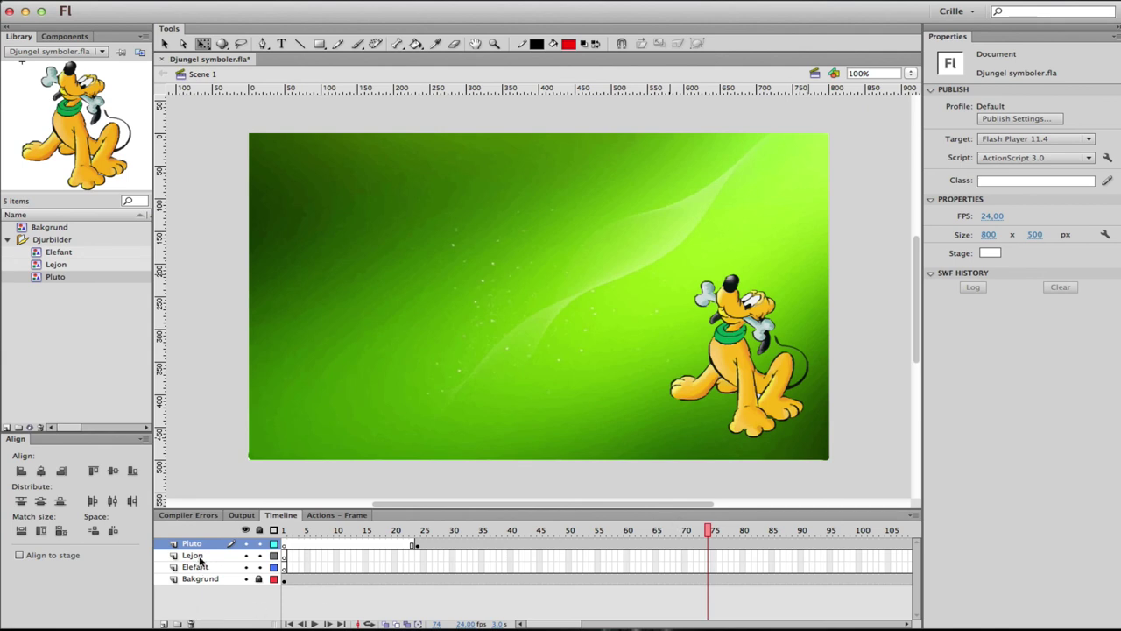
Step: Jump the playhead to the first frame and then to the last frame, 120, to inspect both ends of the timeline
left_click(290, 624)
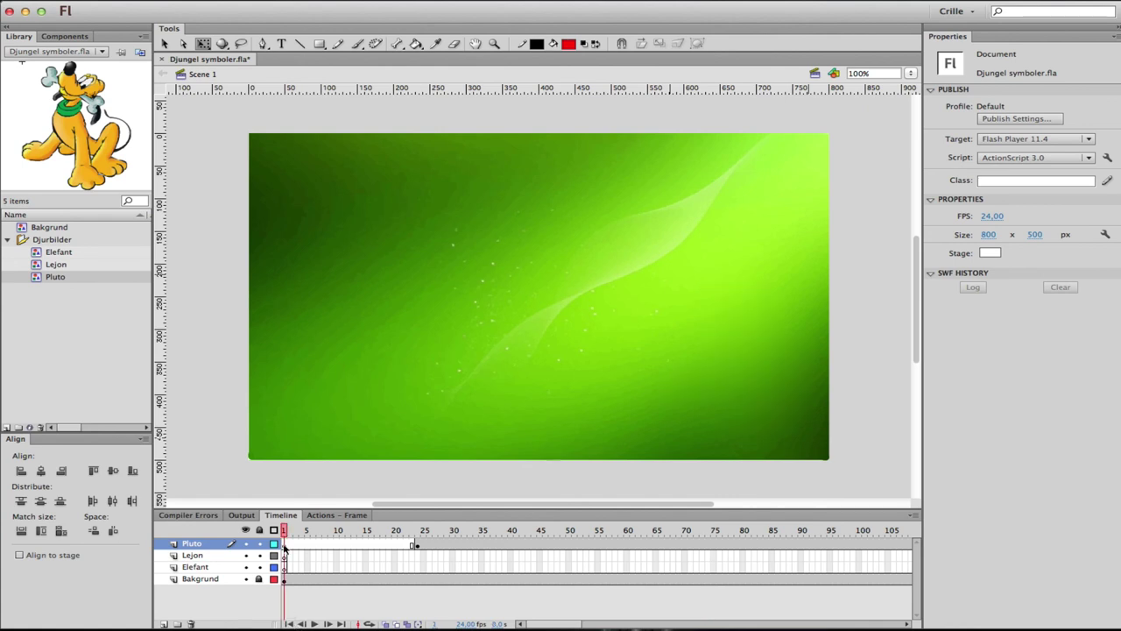
left_click(341, 624)
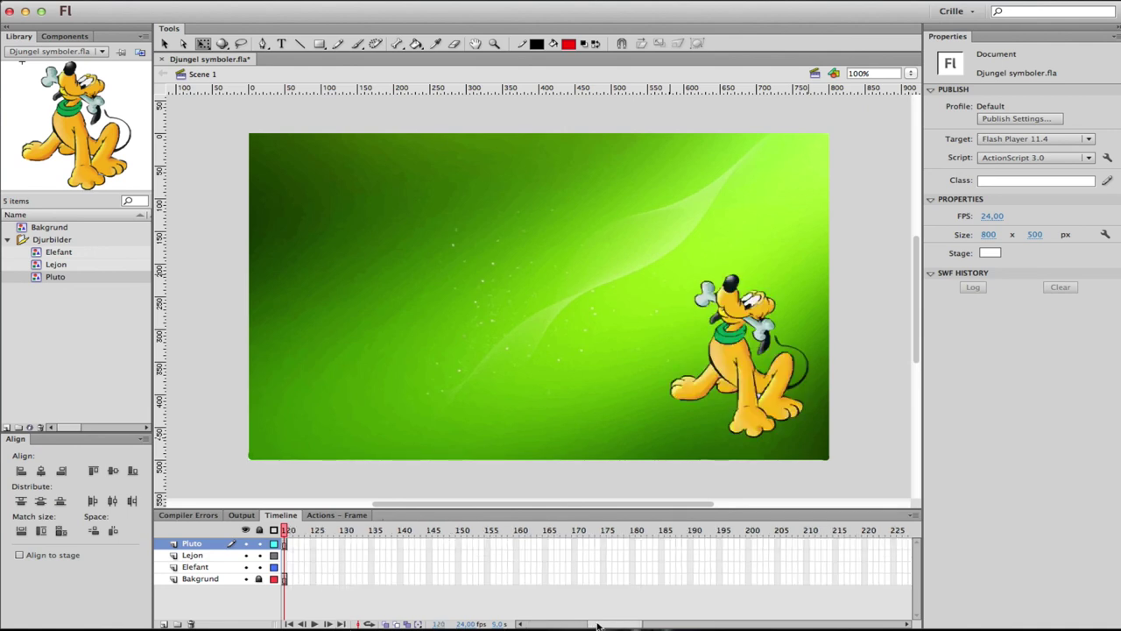
left_click_drag(595, 626, 569, 625)
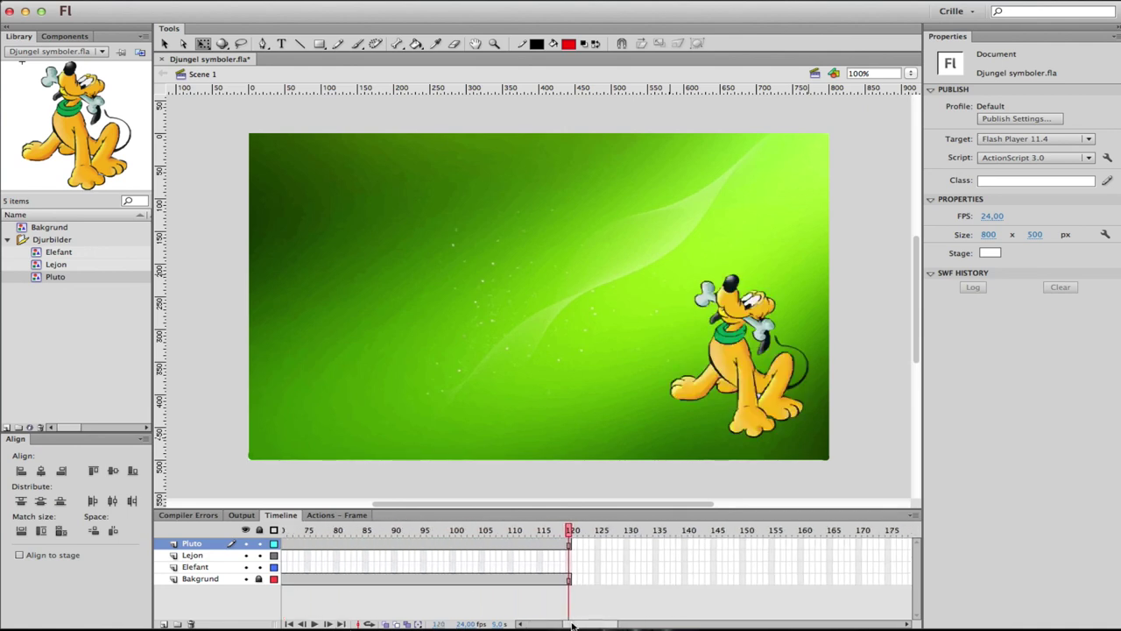
Step: Step the playhead frame by frame back from frame 120 to frame 112, then forward to frame 118
left_click(302, 624)
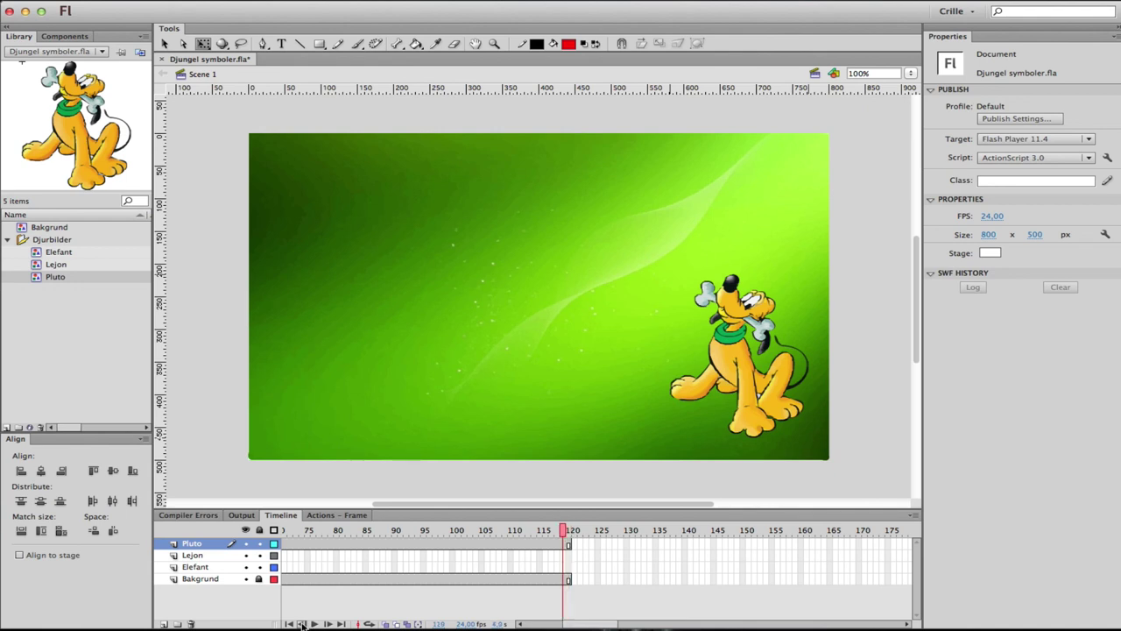
left_click(302, 623)
left_click(302, 624)
left_click(302, 624)
left_click(302, 624)
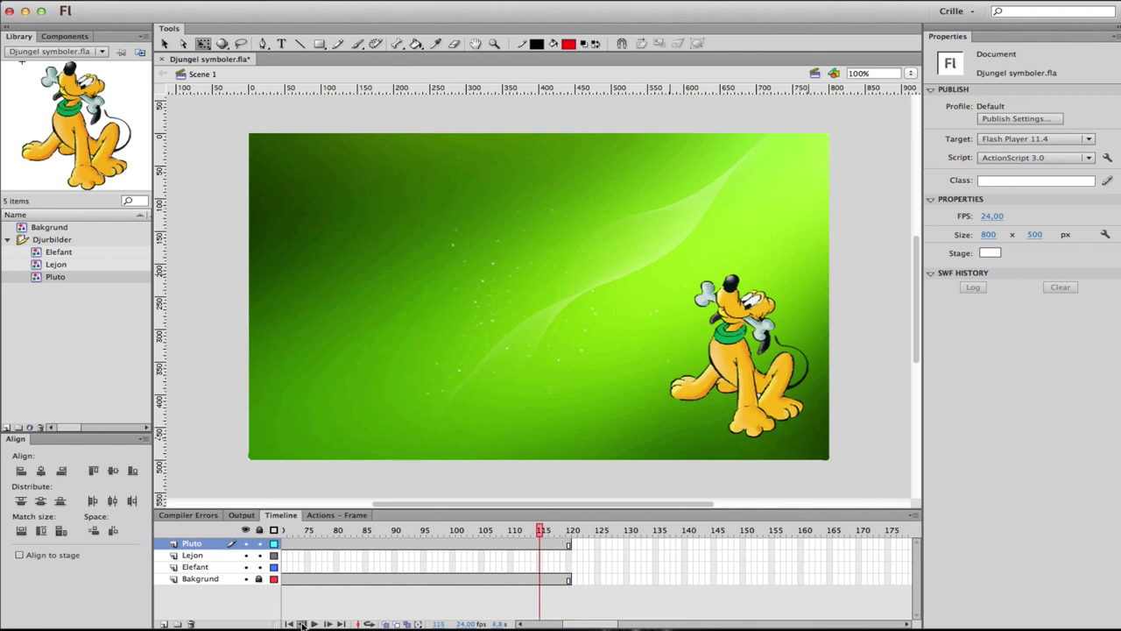
left_click(302, 624)
left_click(303, 624)
left_click(303, 624)
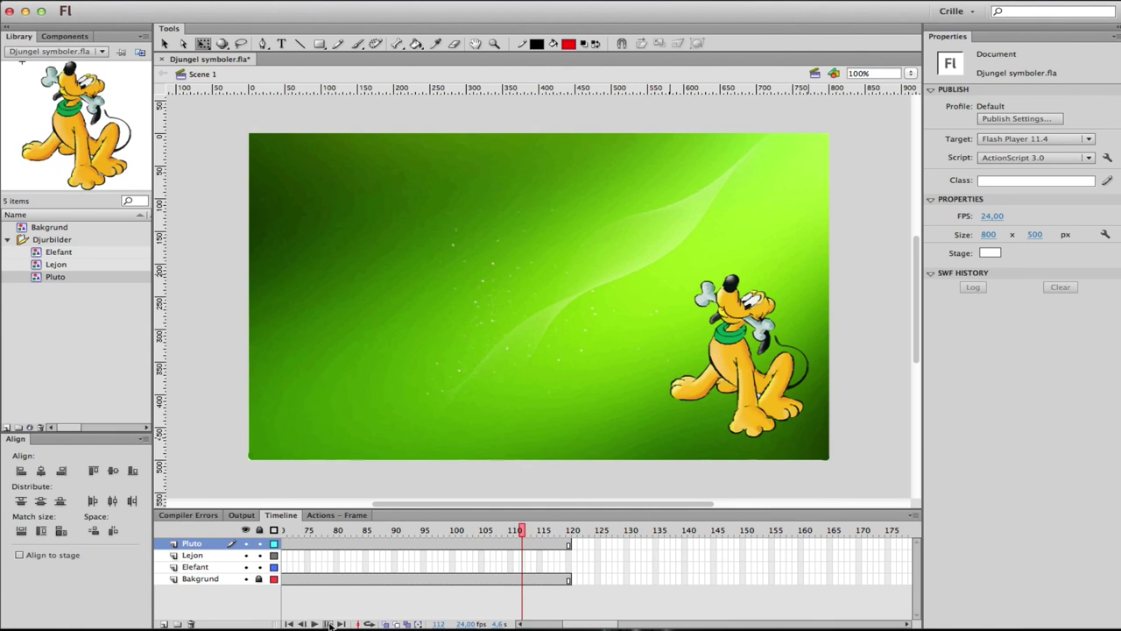
left_click(329, 623)
left_click(328, 623)
left_click(329, 624)
left_click(329, 624)
left_click(329, 624)
left_click(329, 623)
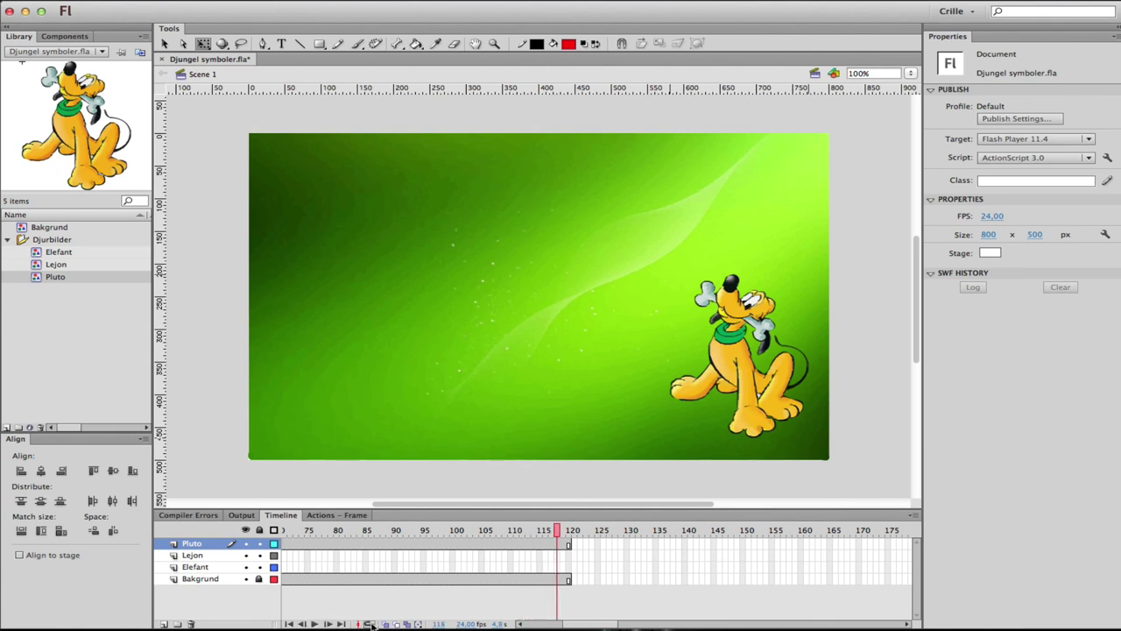
Step: Loop playback over about frames 10 to 35 around Pluto's keyframe, and turn looping off again
left_click_drag(605, 625, 561, 626)
left_click(405, 531)
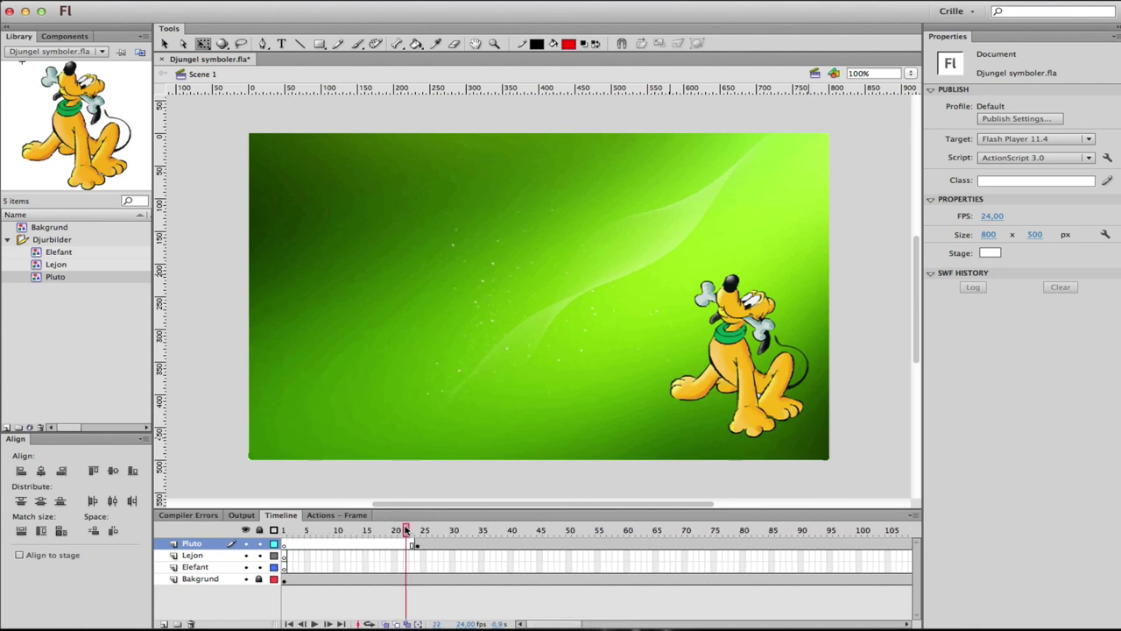
left_click(370, 624)
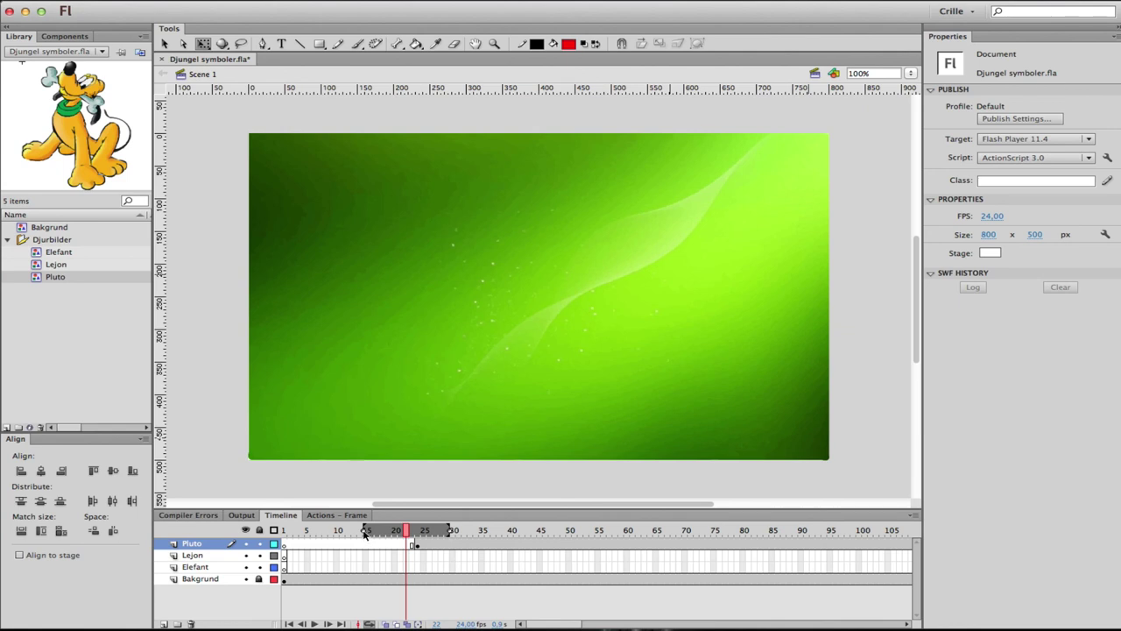
mouse_move(364, 532)
left_mouse_down()
mouse_move(383, 535)
mouse_move(338, 534)
left_mouse_up()
left_click_drag(449, 533, 482, 533)
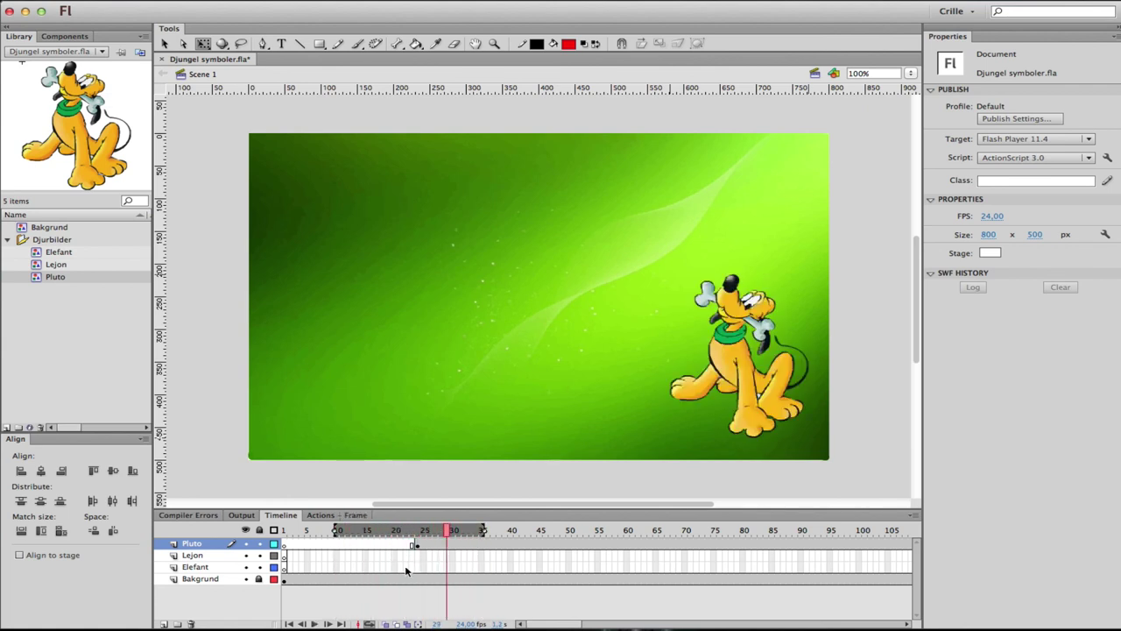
left_click(370, 624)
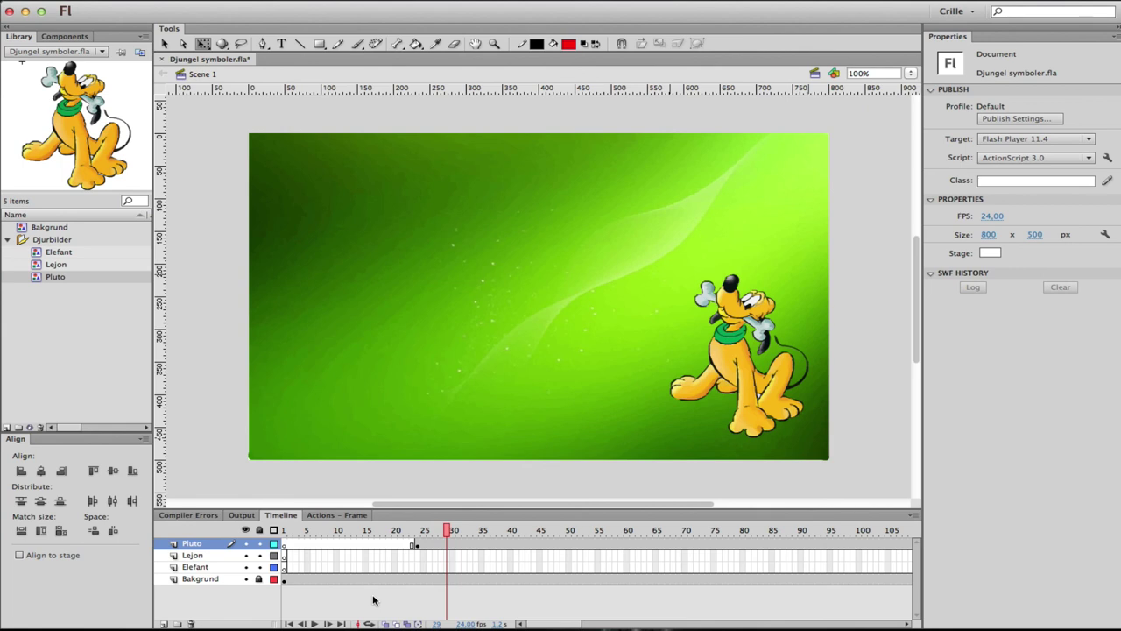
Step: Preview the animation as a test movie, close the preview, and play the timeline from frame 1
key("super+Return")
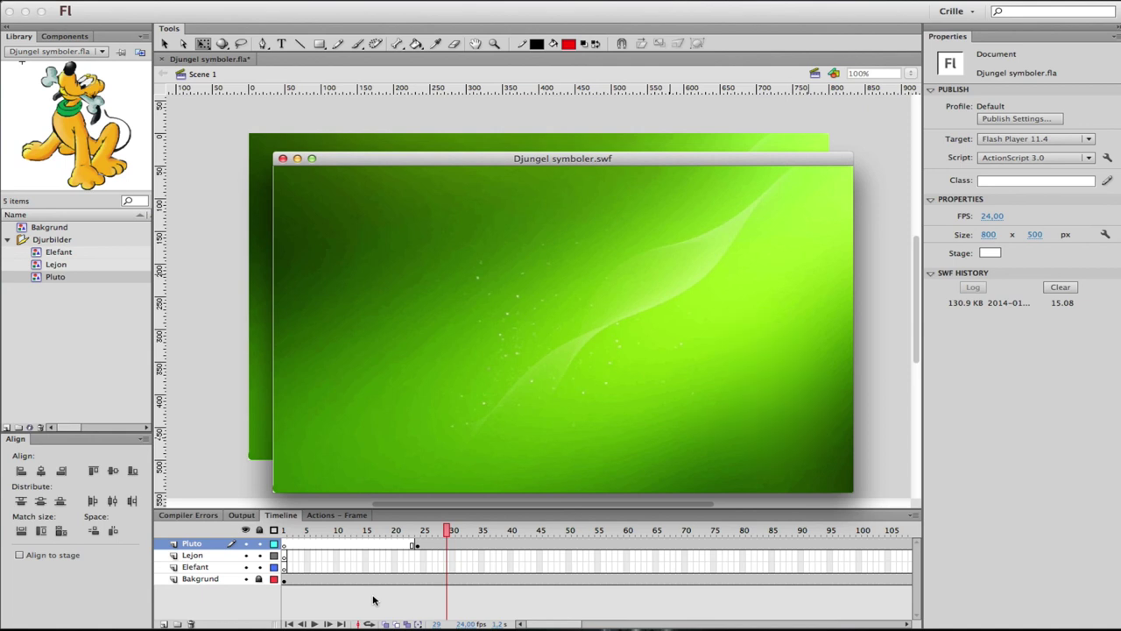
left_click(282, 158)
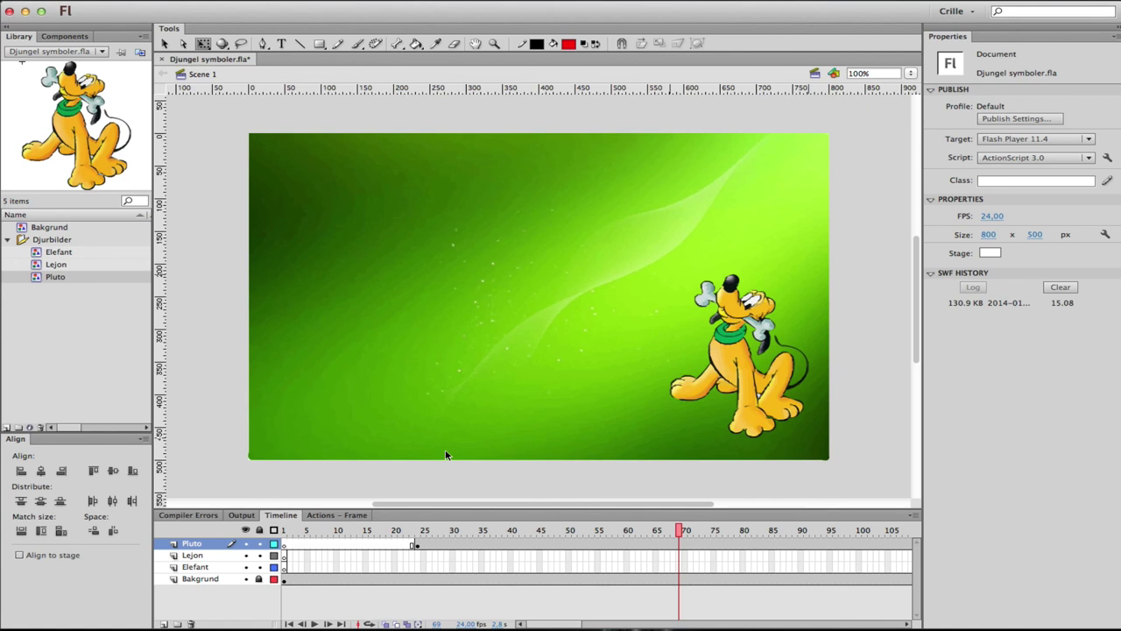
left_click(284, 530)
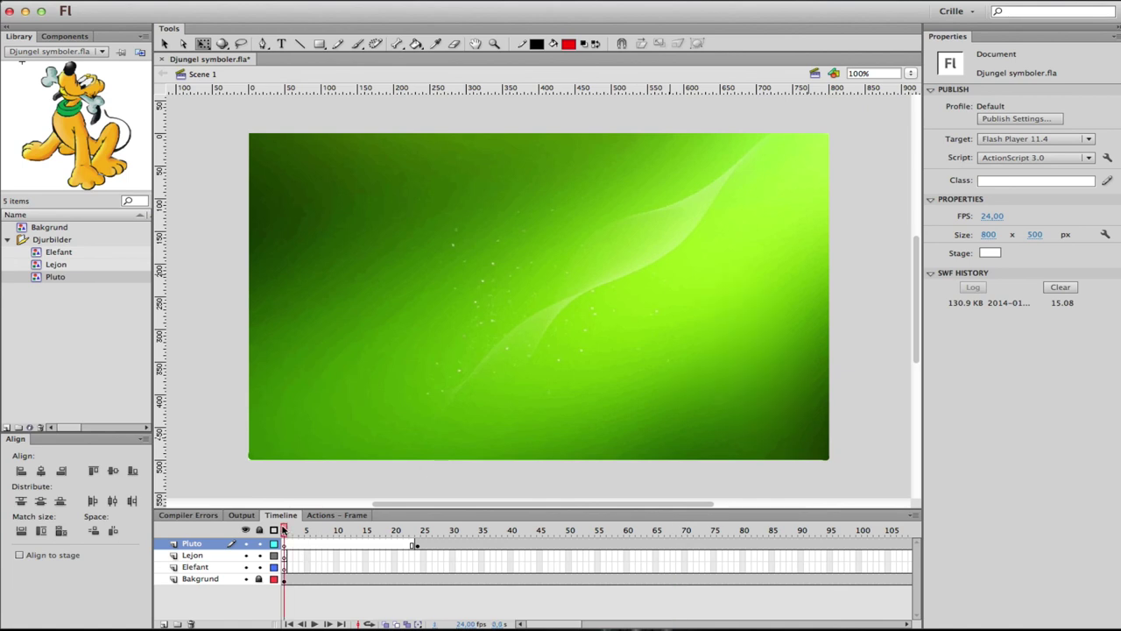
key("Return")
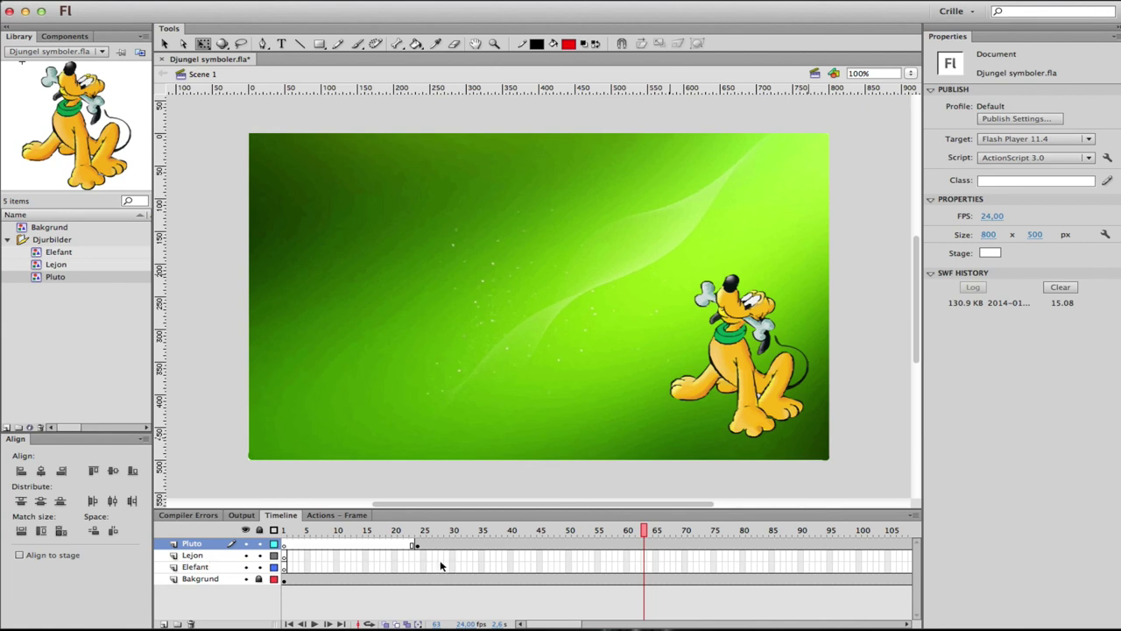
Step: Insert a keyframe at frame 48 on the Lejon layer
left_click_drag(528, 530, 556, 530)
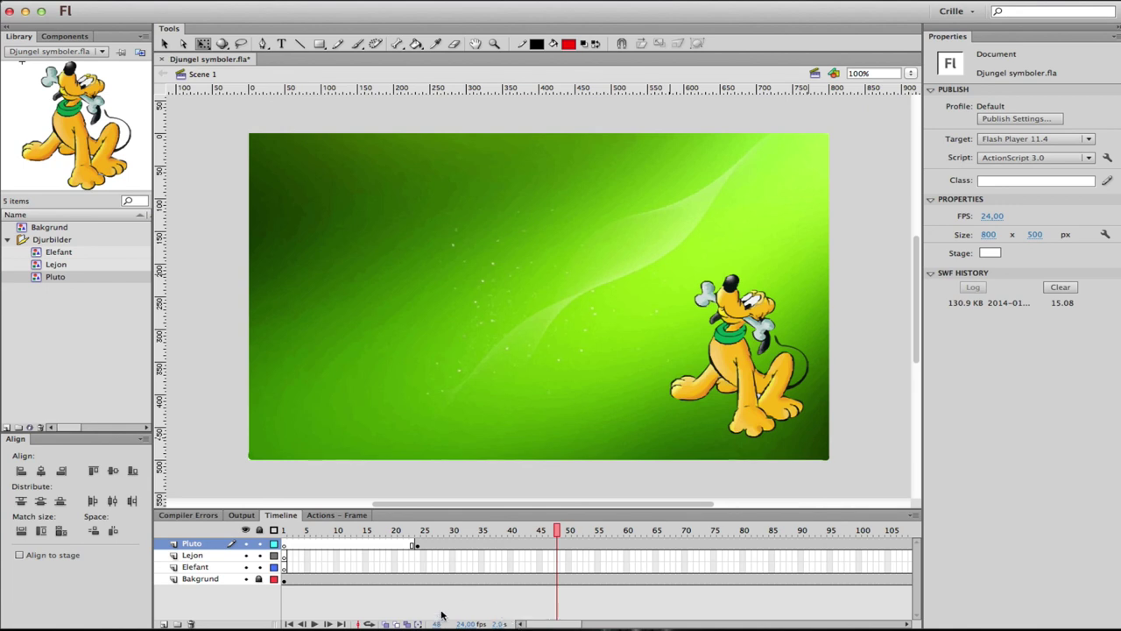
left_click(557, 555)
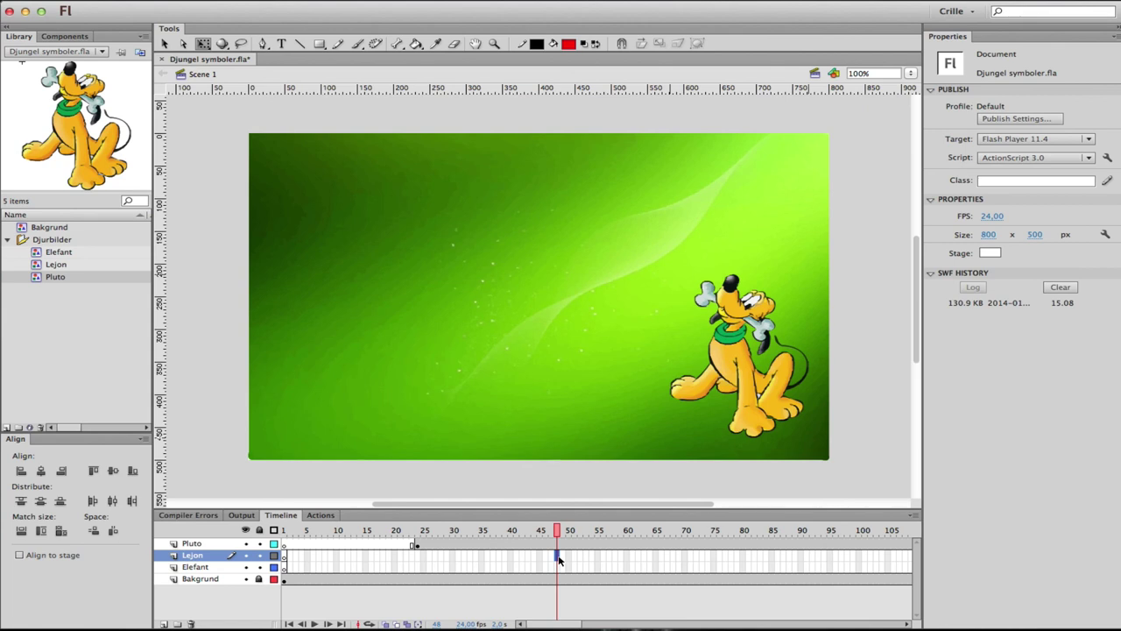
right_click(559, 560)
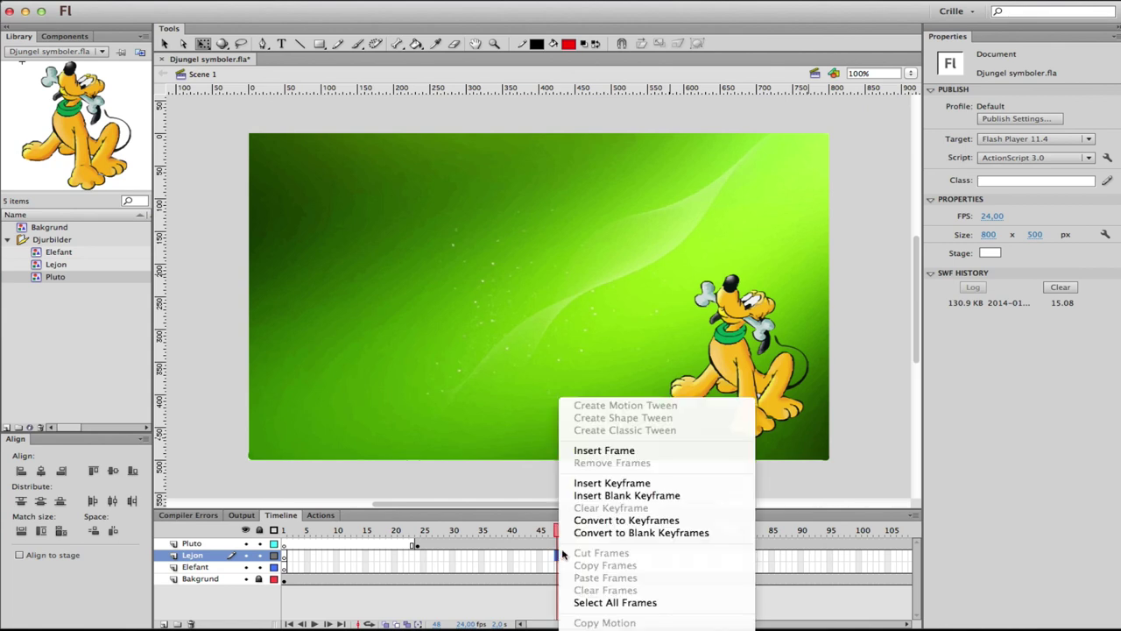
left_click(611, 484)
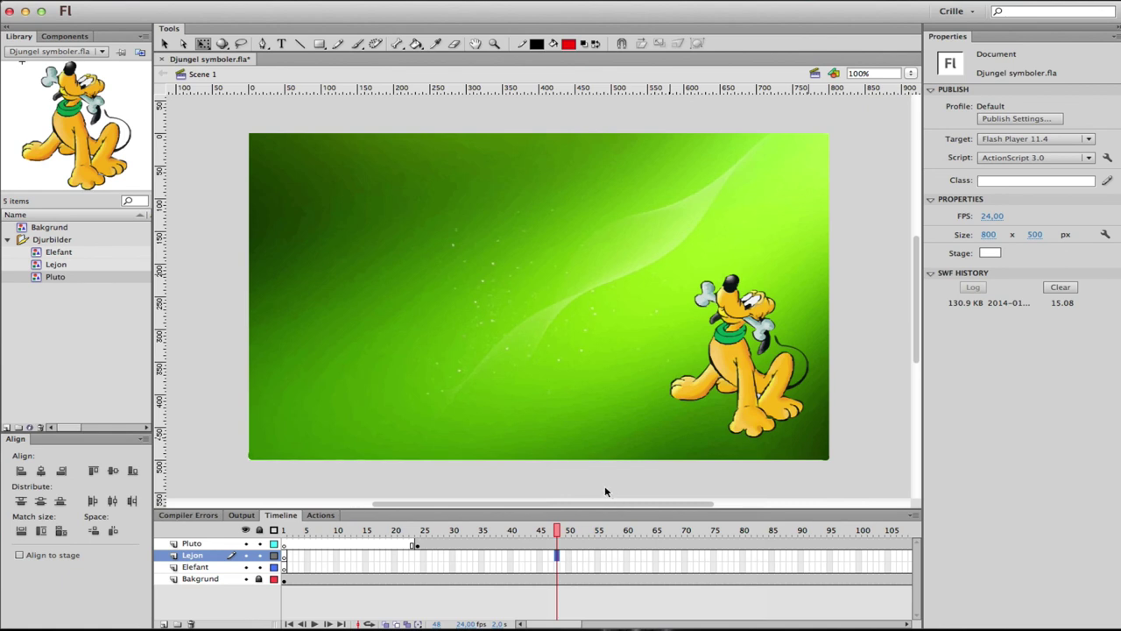
left_click(145, 0)
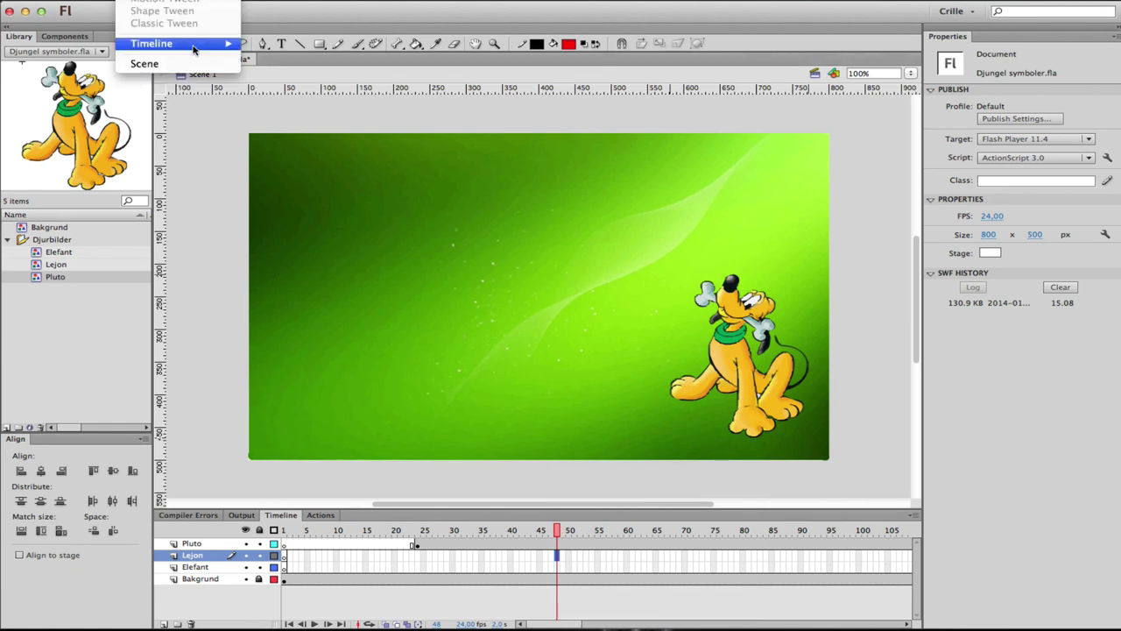
mouse_move(194, 50)
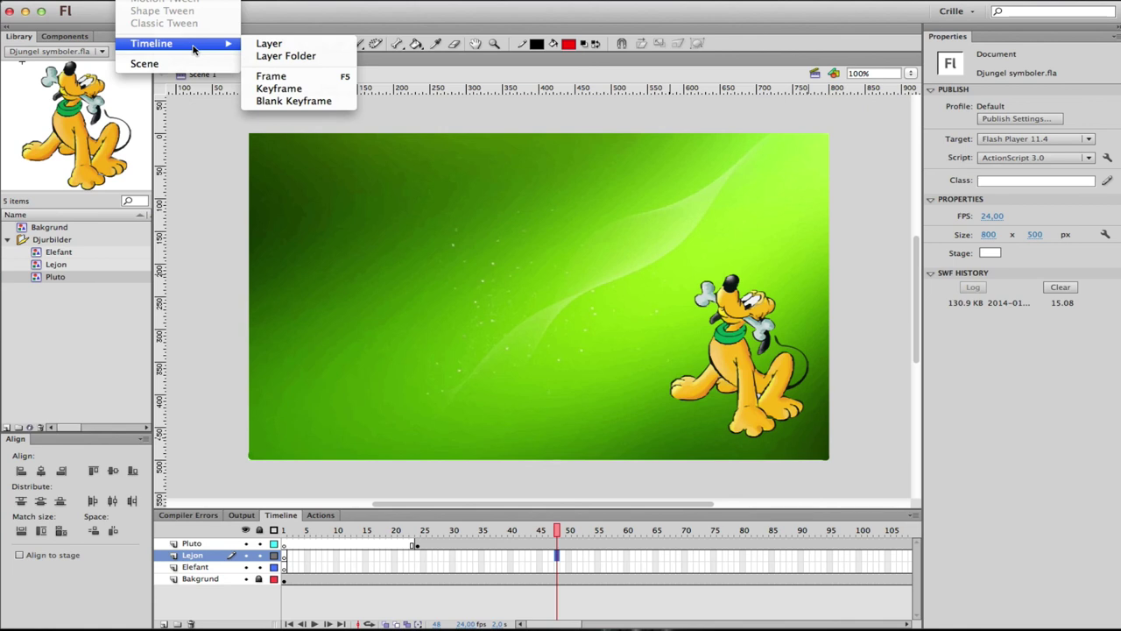
left_click(342, 92)
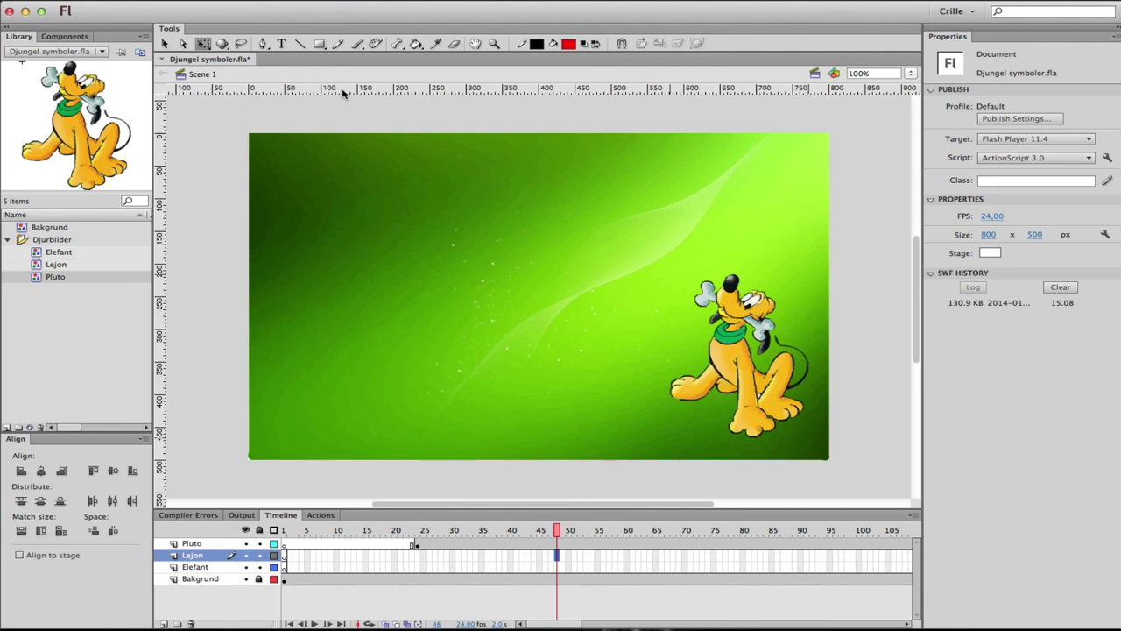
key("F5")
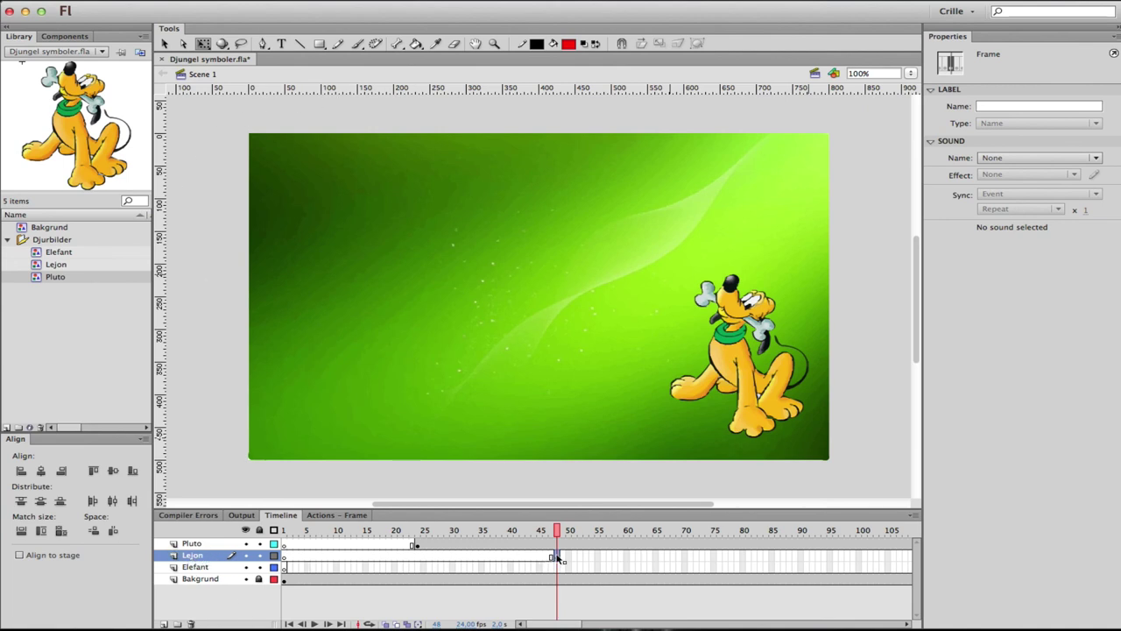
Step: Place the Lejon symbol near the stage's lower-left corner at frame 48, at about X 32, Y 231
left_click(55, 267)
left_click_drag(55, 267, 380, 373)
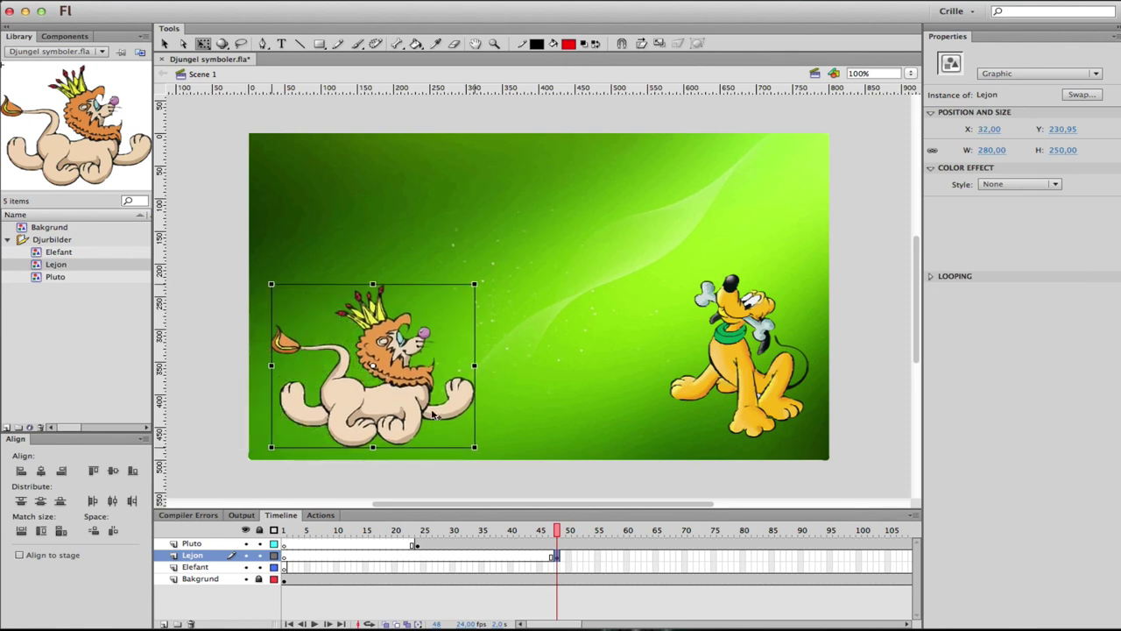
mouse_move(557, 531)
left_mouse_down()
mouse_move(502, 531)
mouse_move(558, 529)
left_mouse_up()
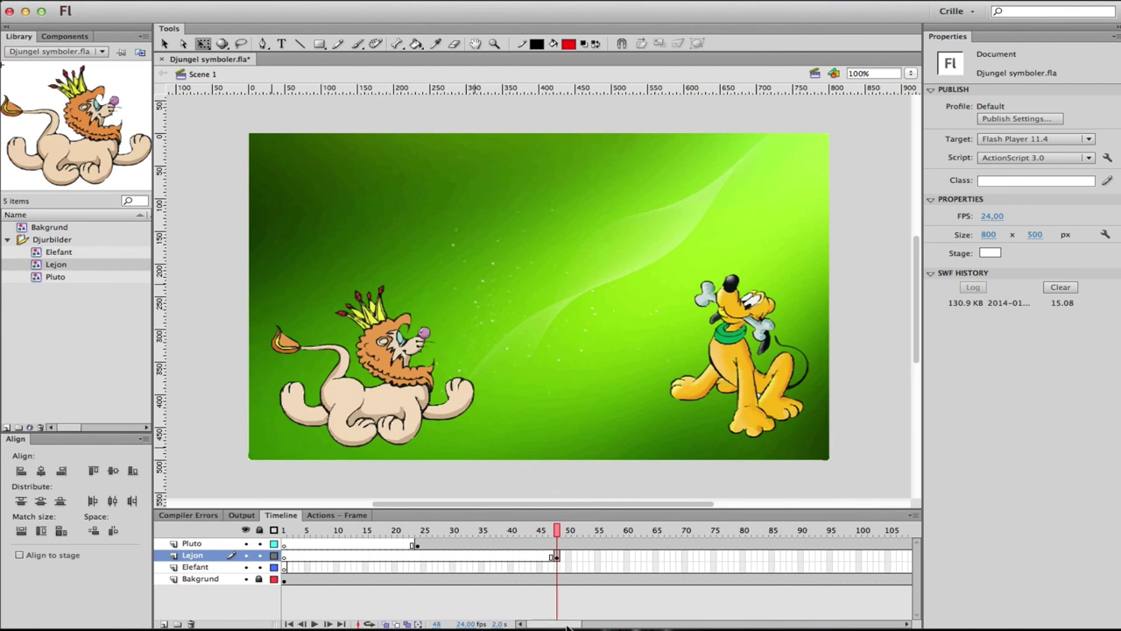
Step: Extend the Lejon and Elefant layers together by inserting frames at frame 120
left_click_drag(567, 628, 592, 628)
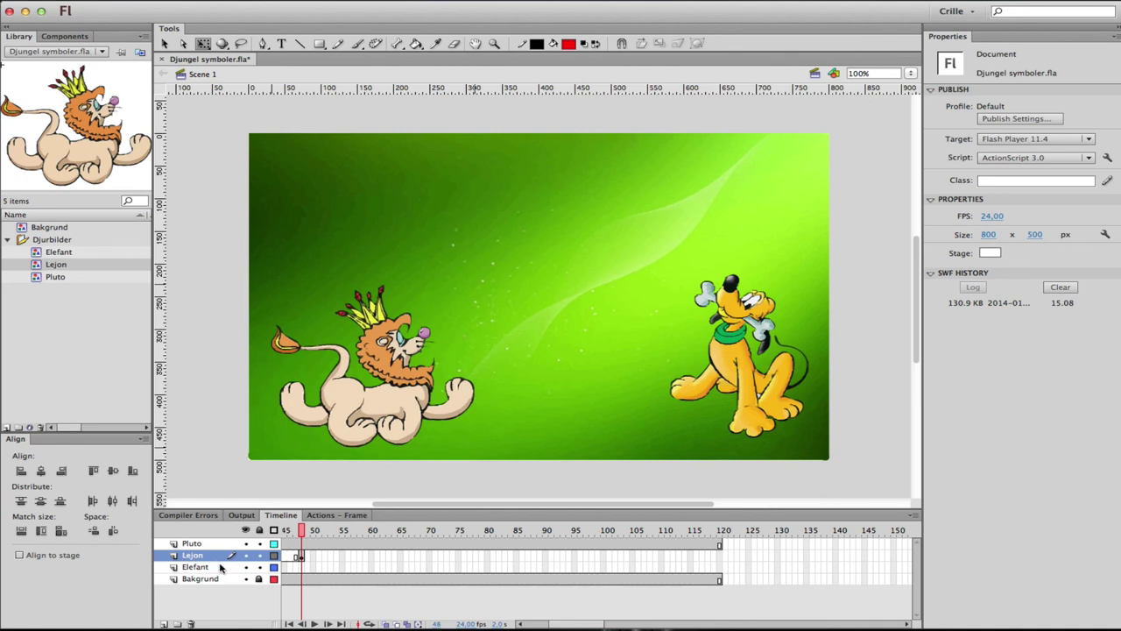
left_click(721, 556)
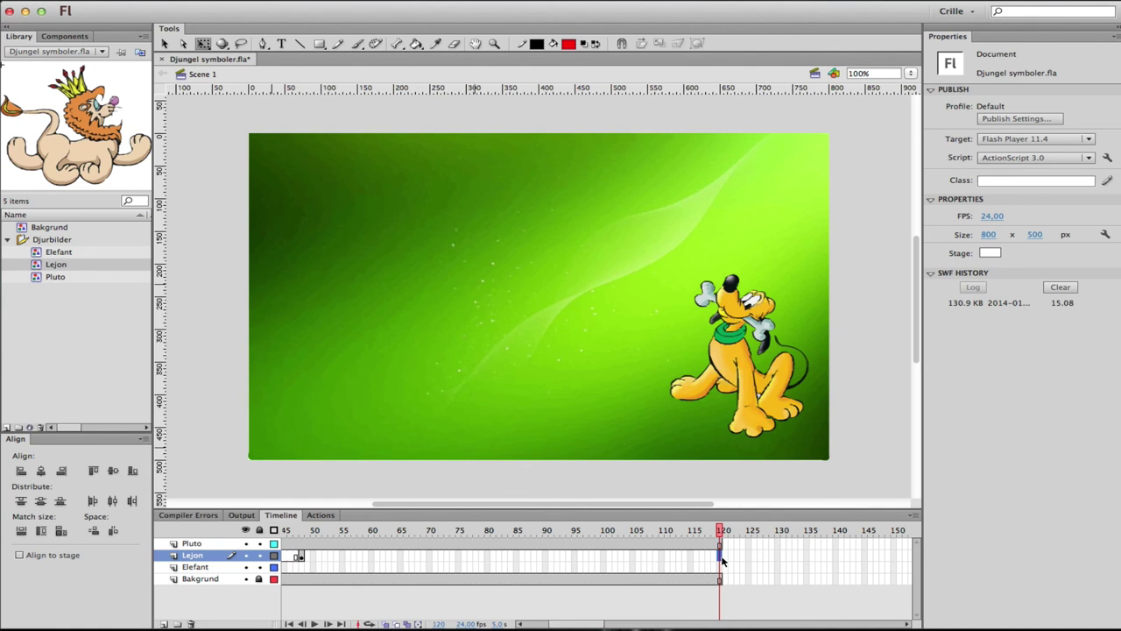
left_click(721, 567)
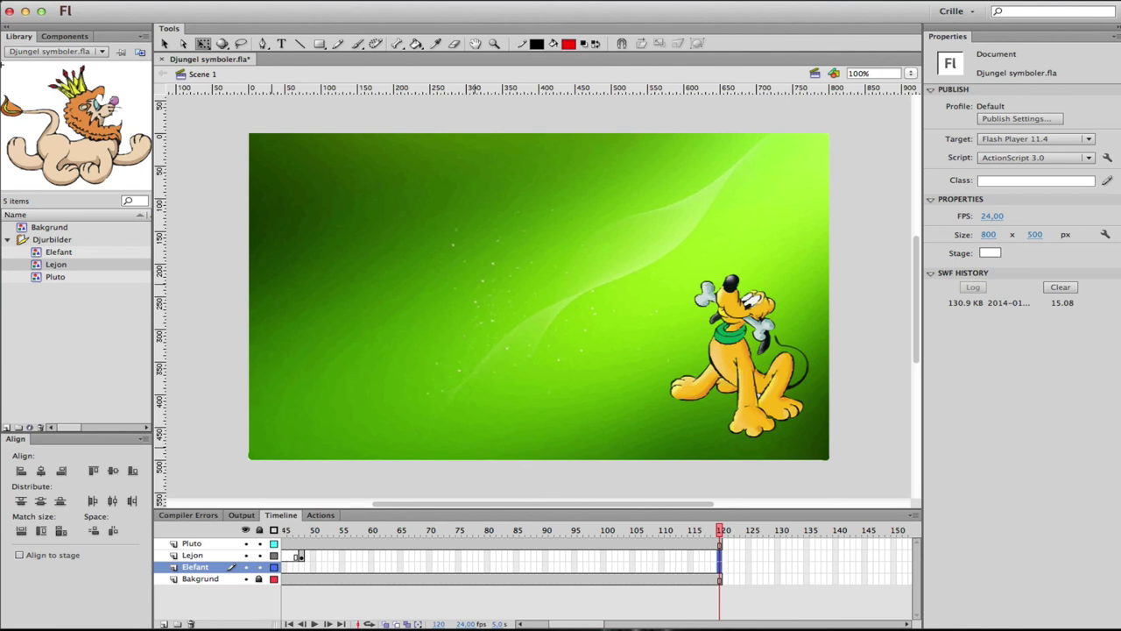
left_click(136, 0)
mouse_move(189, 42)
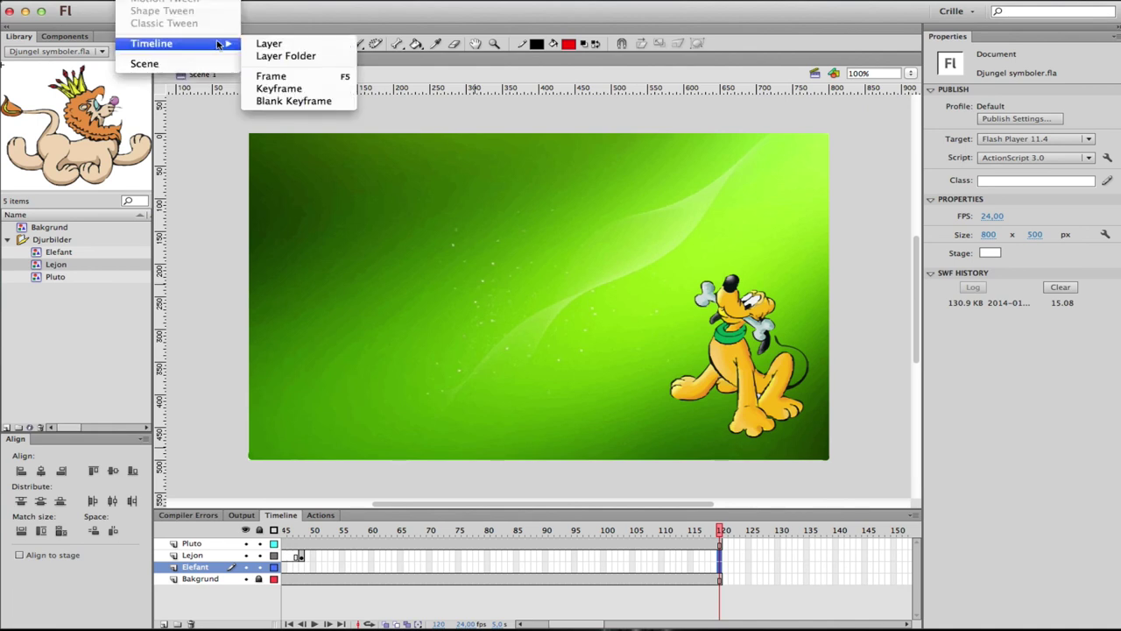
left_click(363, 79)
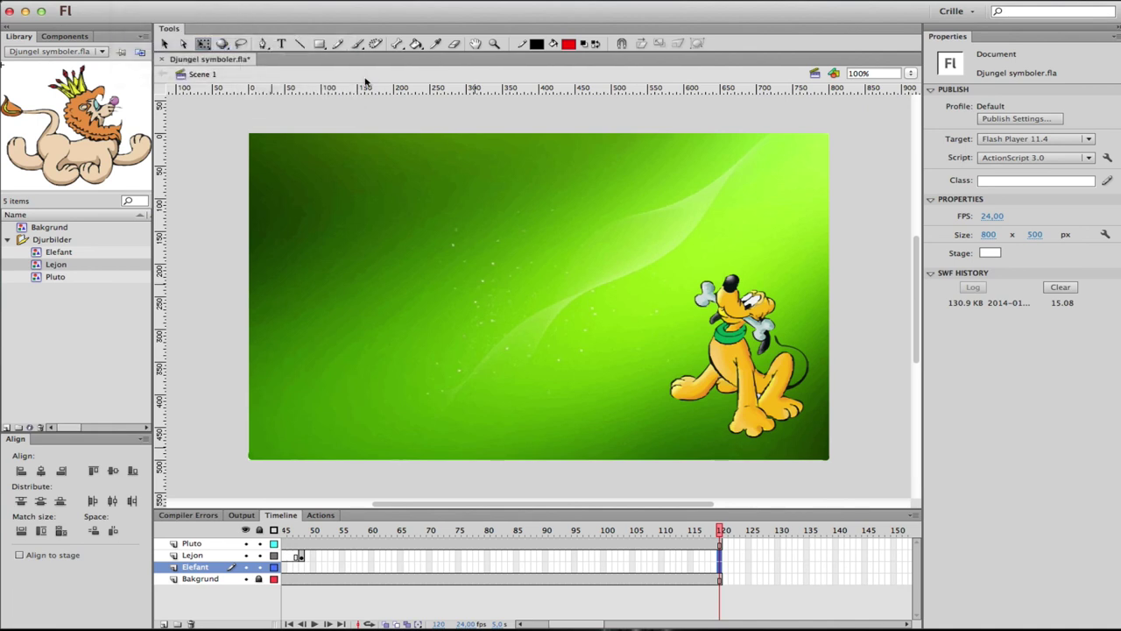
right_click(724, 561)
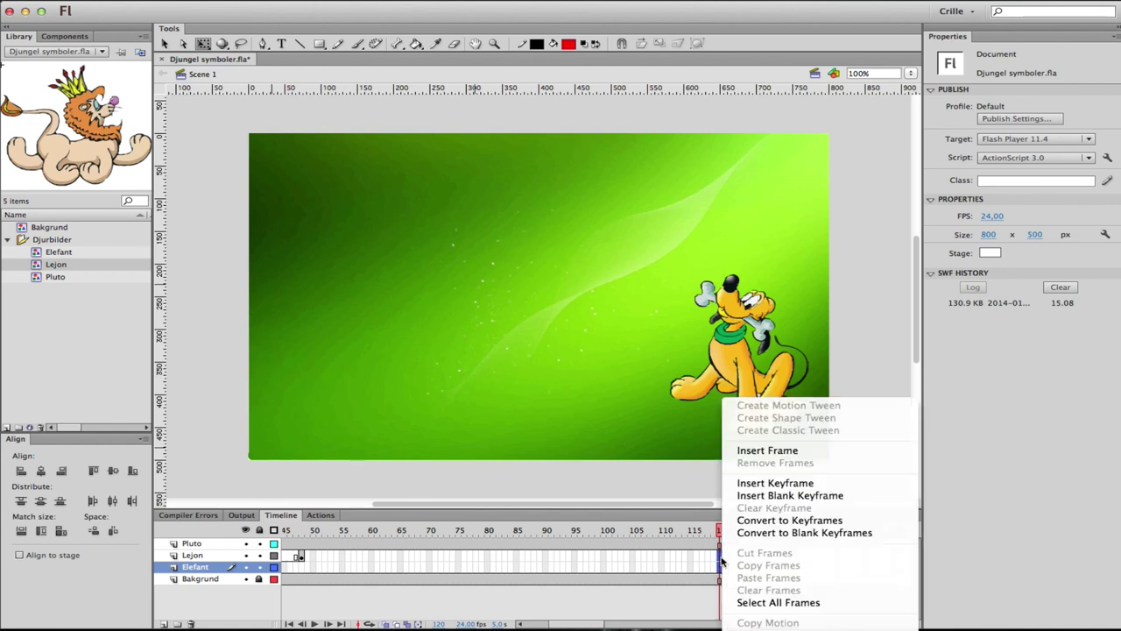
left_click(783, 450)
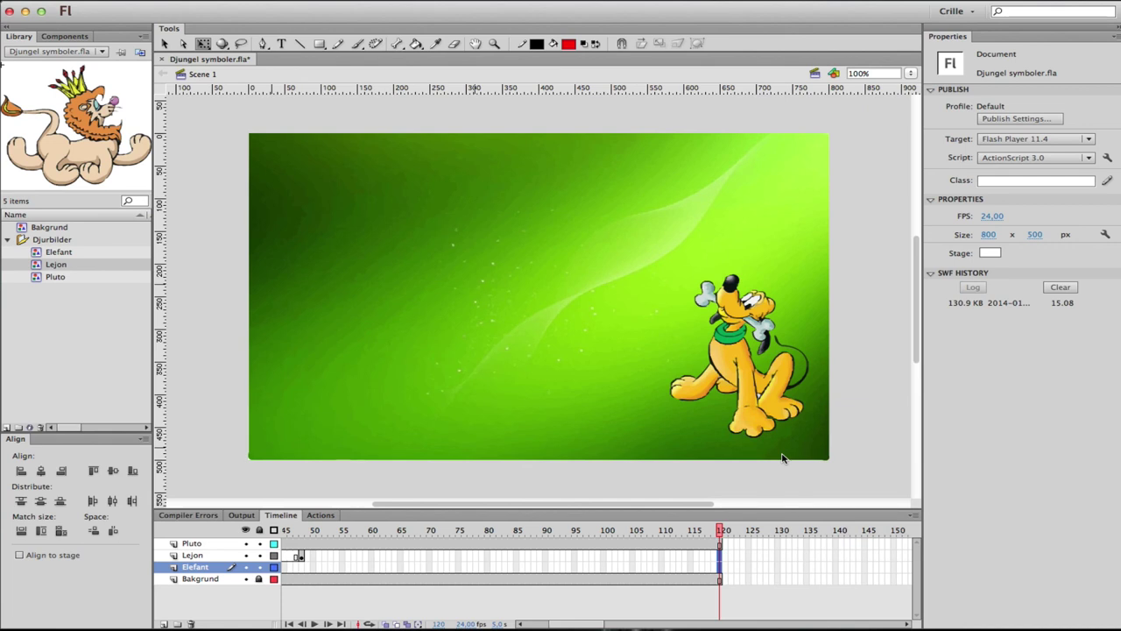
key("F5")
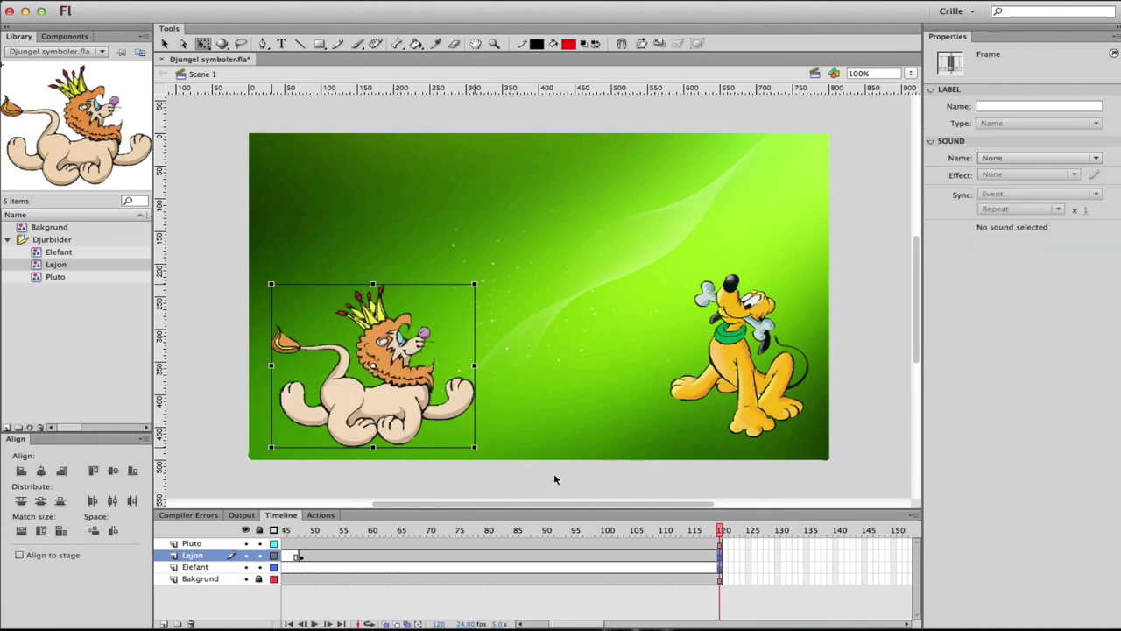
Step: Insert a keyframe at frame 72 on the Elefant layer and place the Elefant symbol near the stage's upper middle, at about X 305, Y 46
left_click_drag(599, 627, 564, 628)
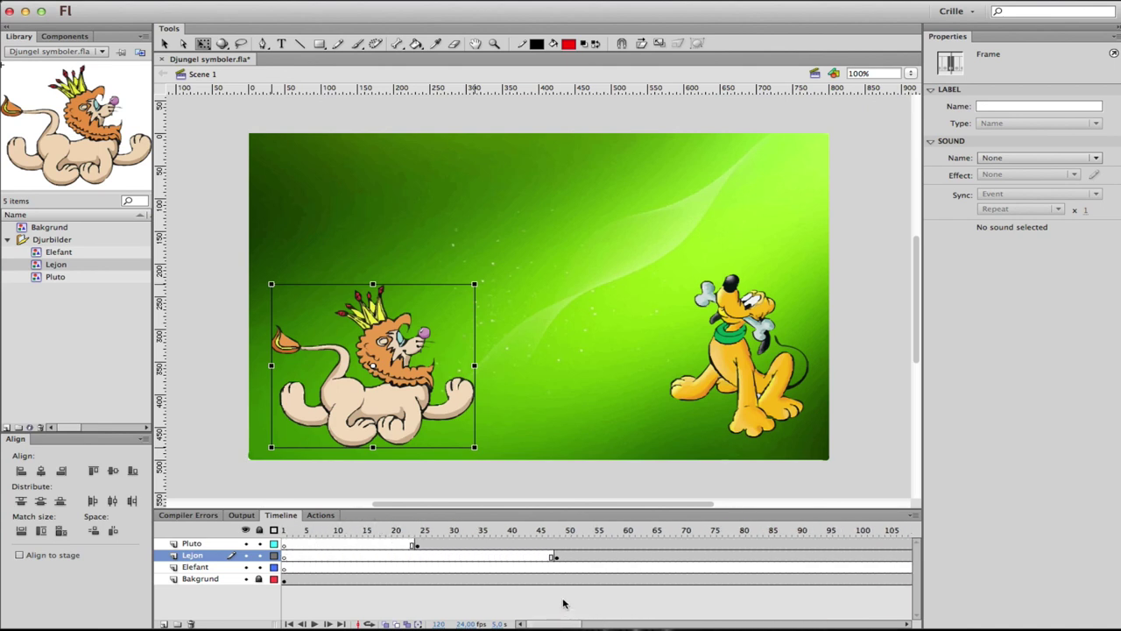
left_click(372, 530)
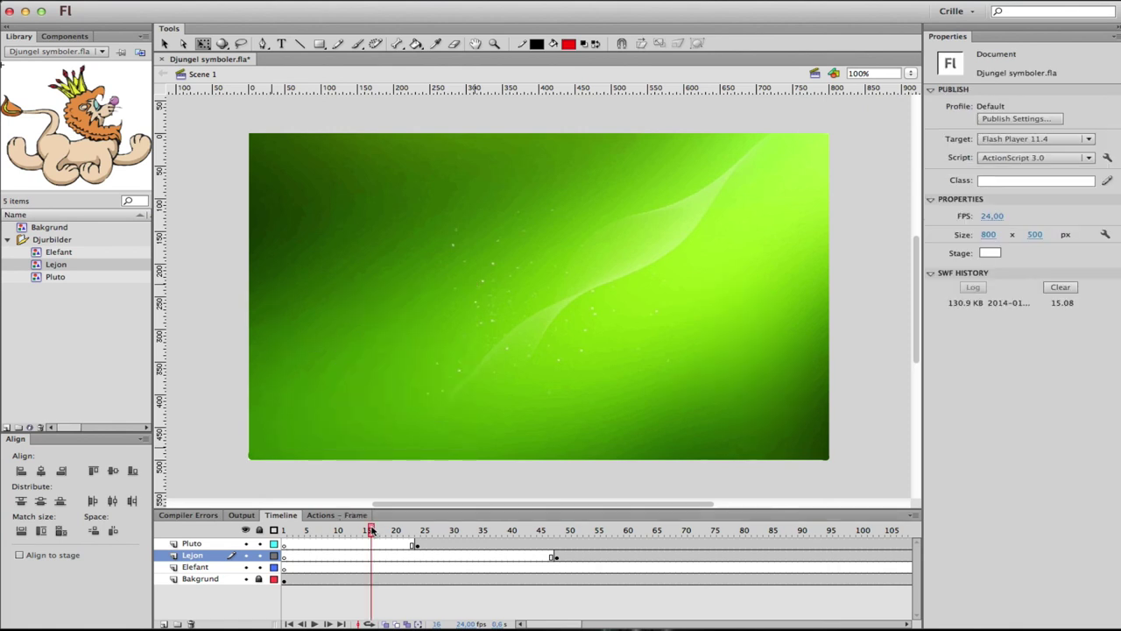
left_click_drag(371, 531, 575, 531)
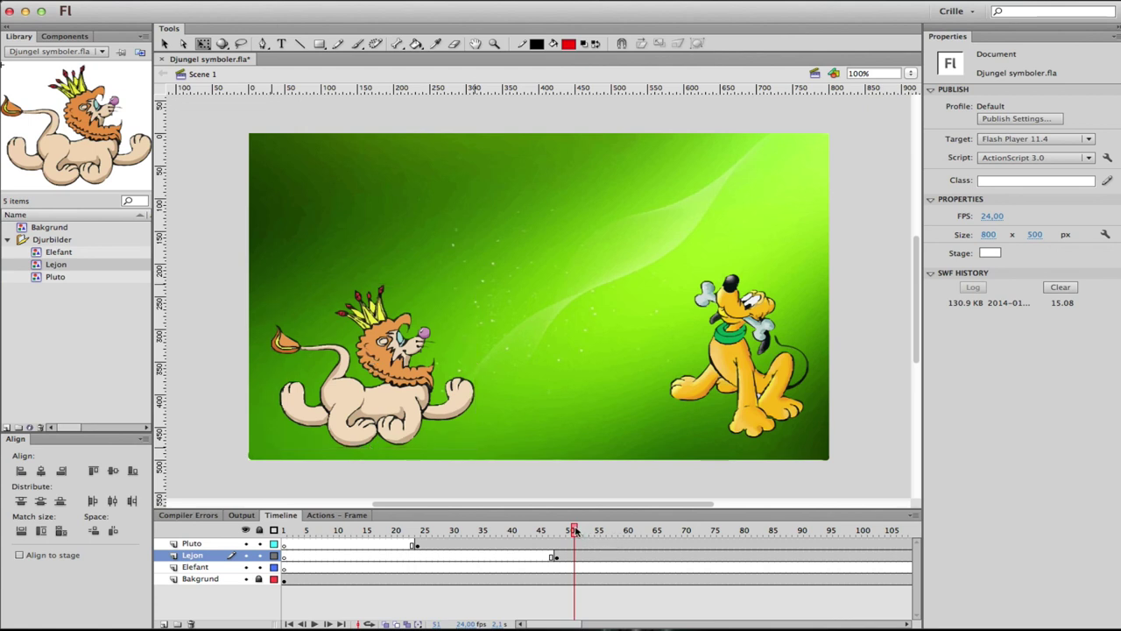
left_click_drag(575, 531, 696, 535)
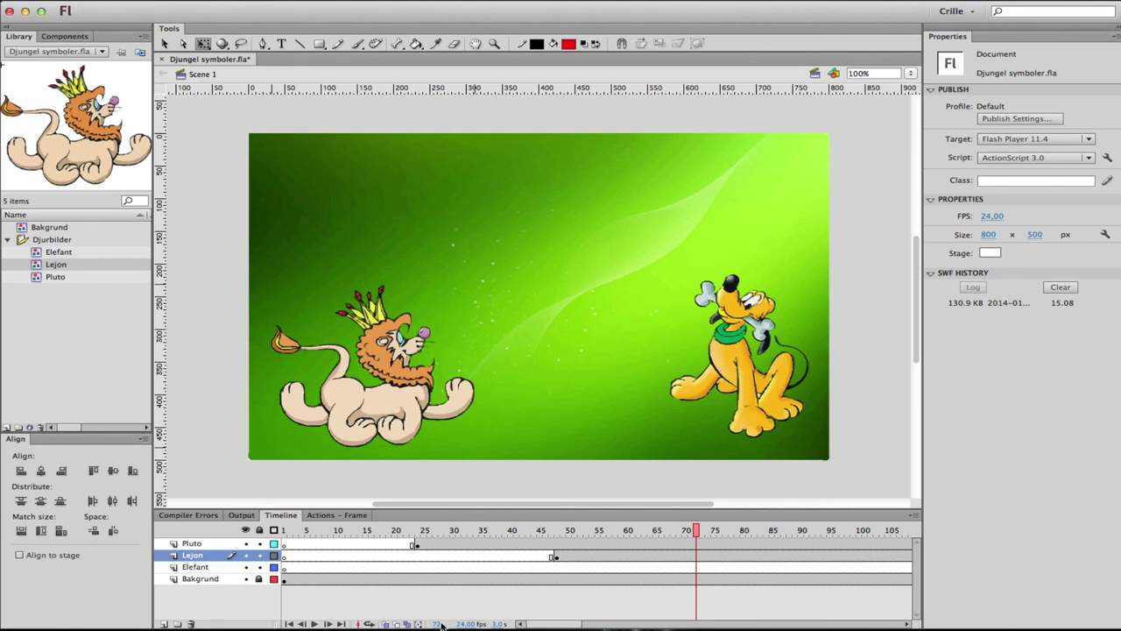
left_click(699, 569)
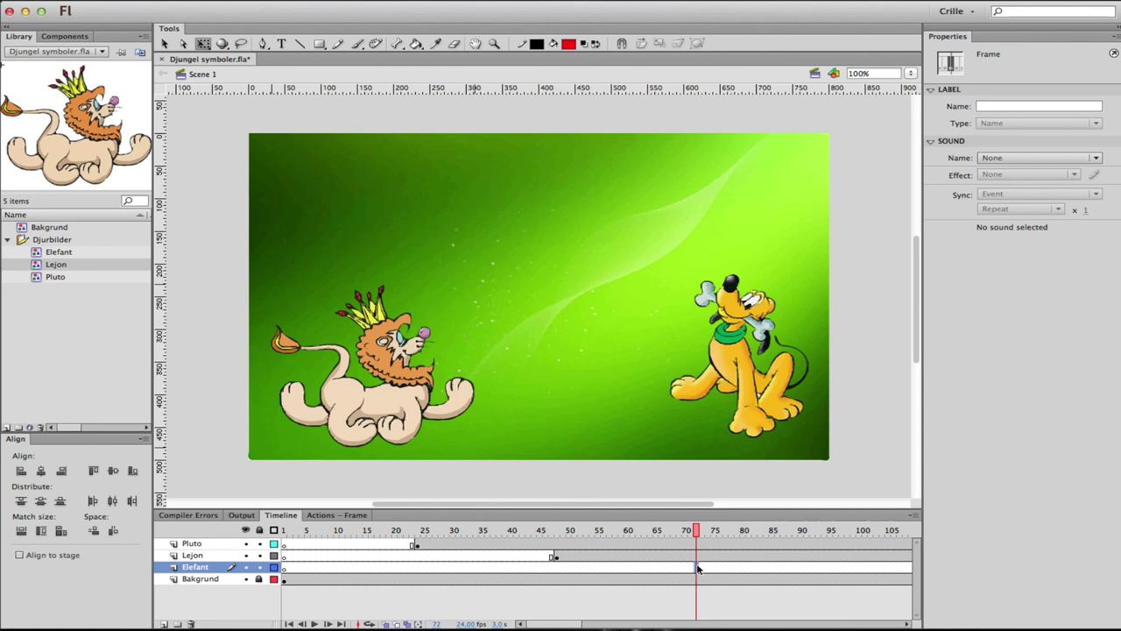
key("F6")
left_click(58, 253)
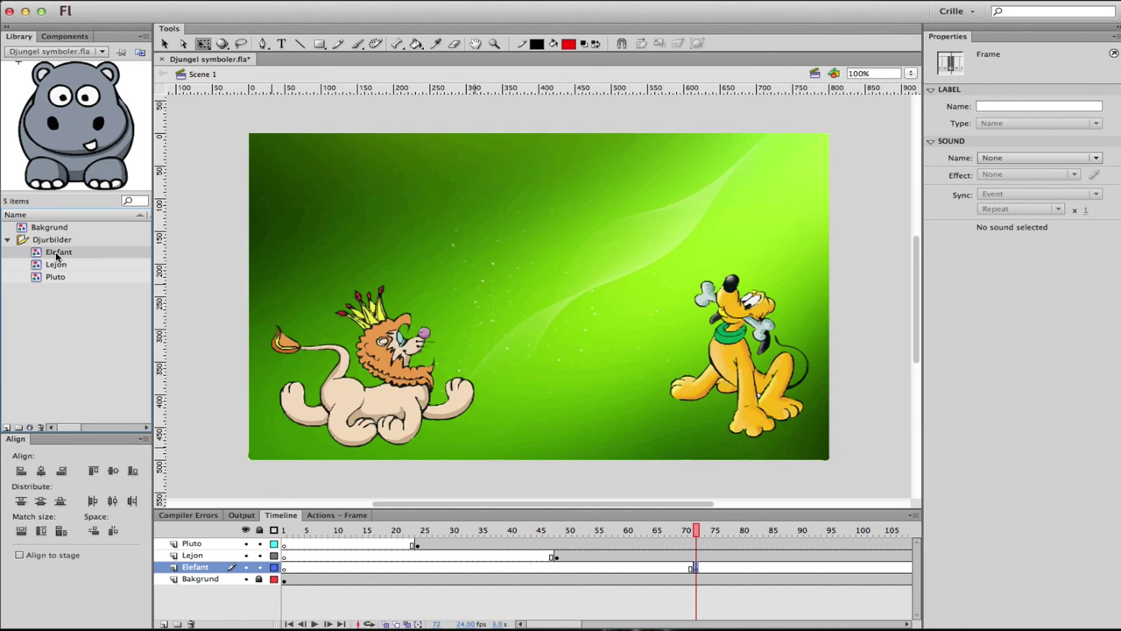
left_click_drag(56, 255, 567, 252)
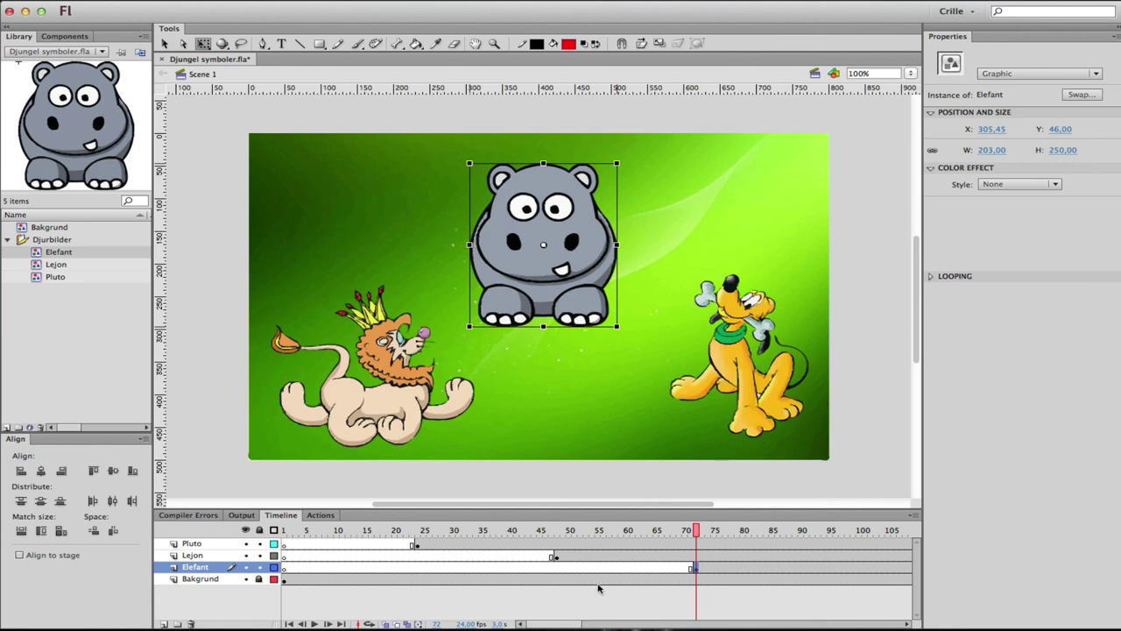
Step: Scrub back through the timeline, preview the animation as a test movie, and close the preview
left_click_drag(573, 625, 602, 625)
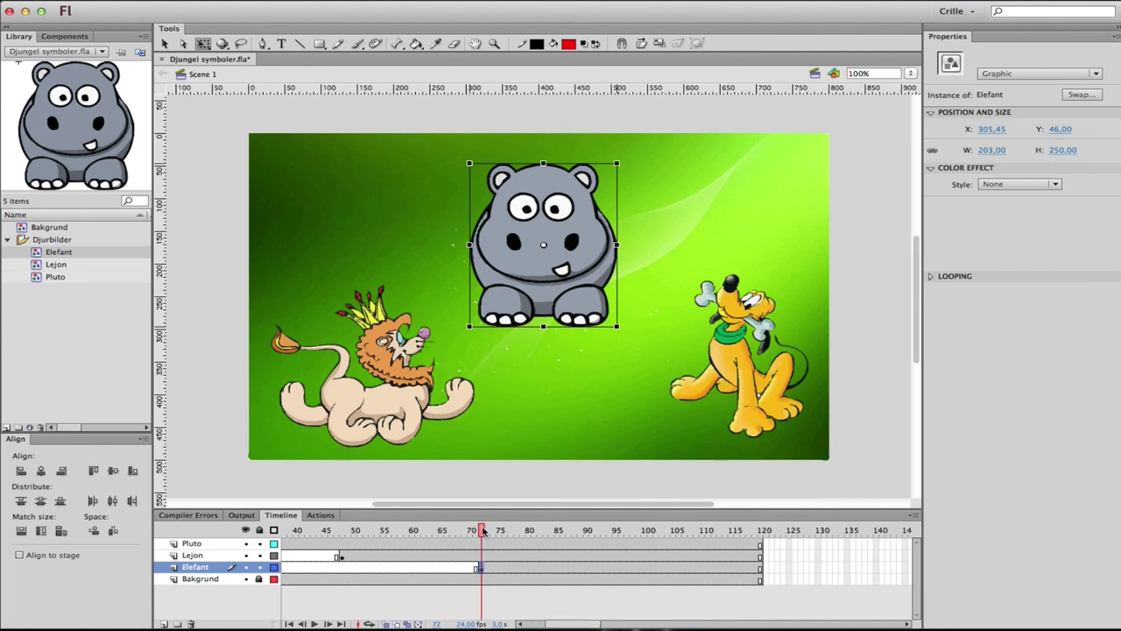
left_click_drag(484, 530, 331, 531)
left_click_drag(575, 625, 546, 625)
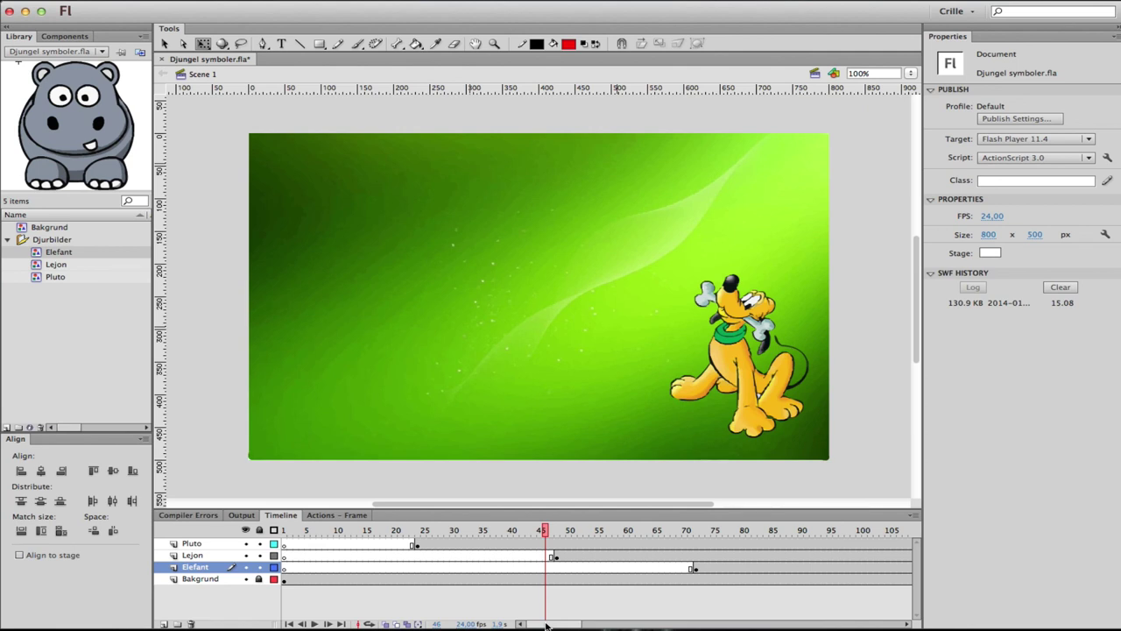
key("super+Return")
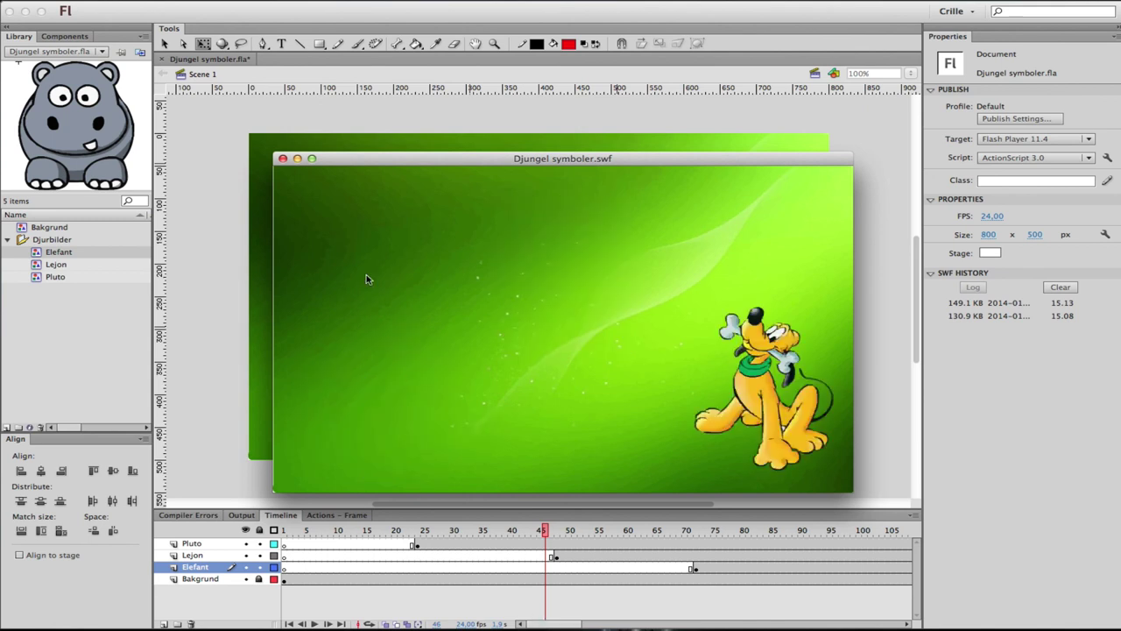
left_click(282, 158)
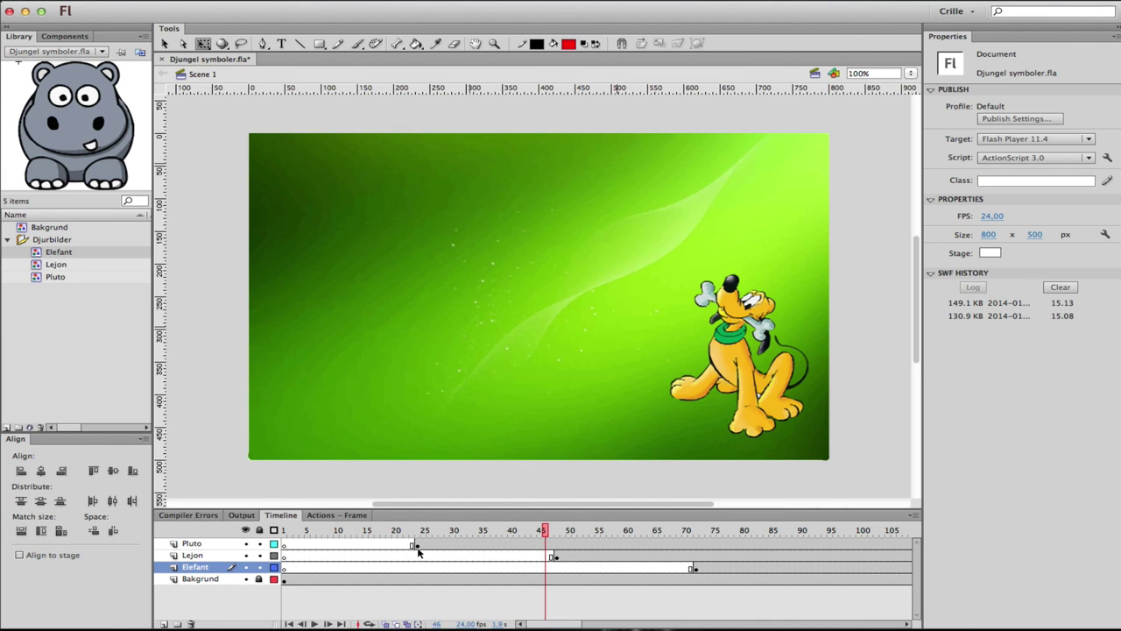
Step: Review Pluto's keyframe at frame 24, scrub to frame 48, and play the timeline from there
left_click(417, 545)
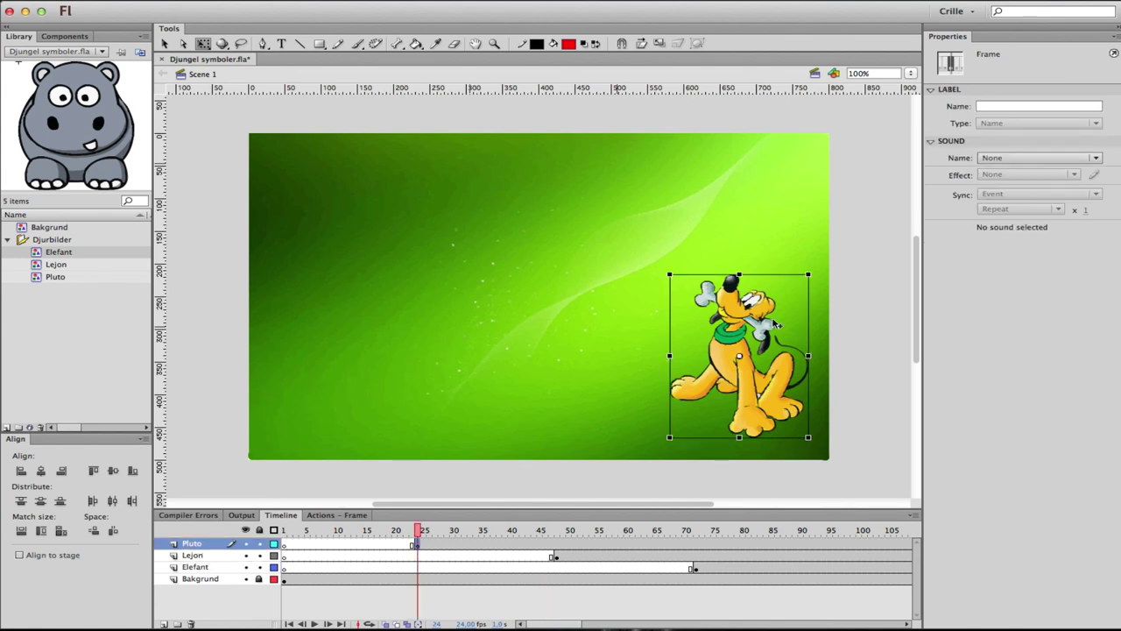
left_click(424, 532)
left_click_drag(424, 532, 556, 532)
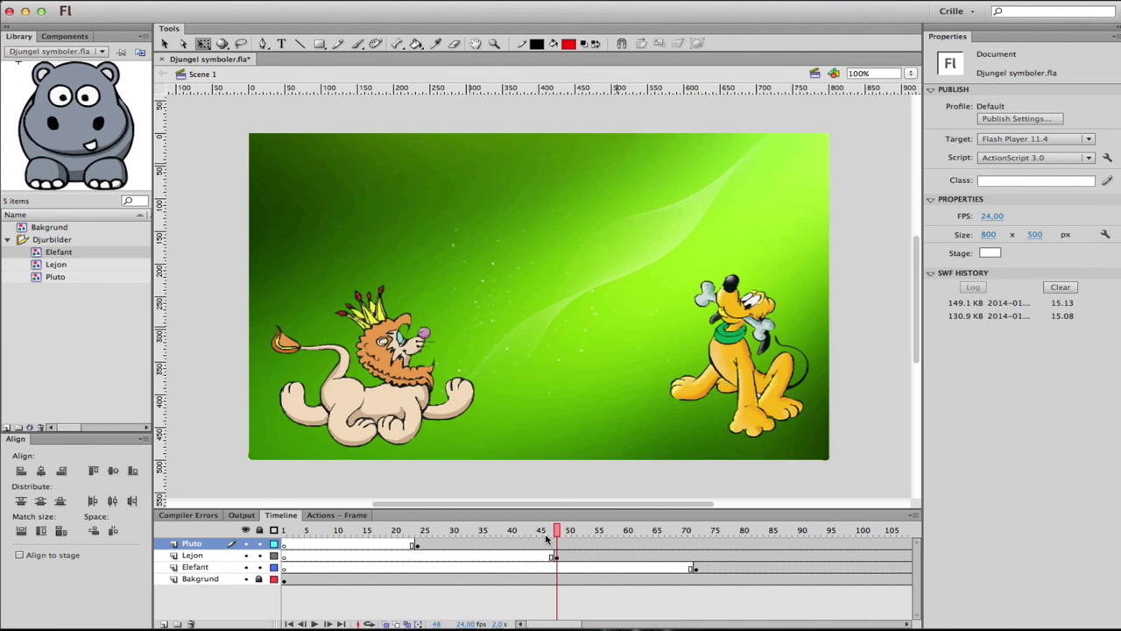
key("Return")
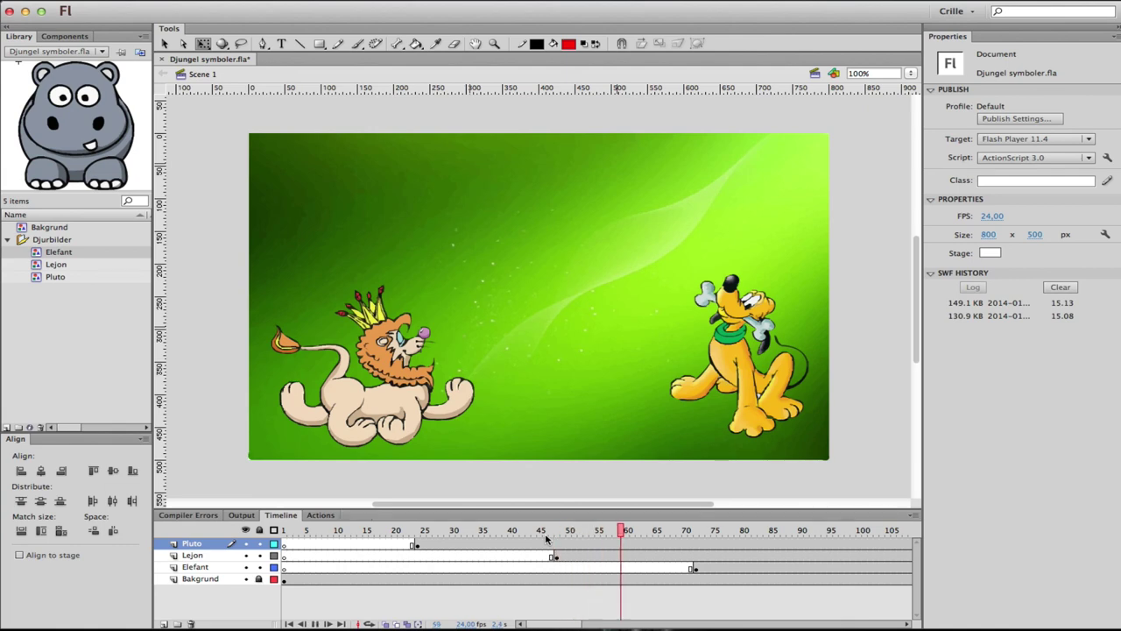